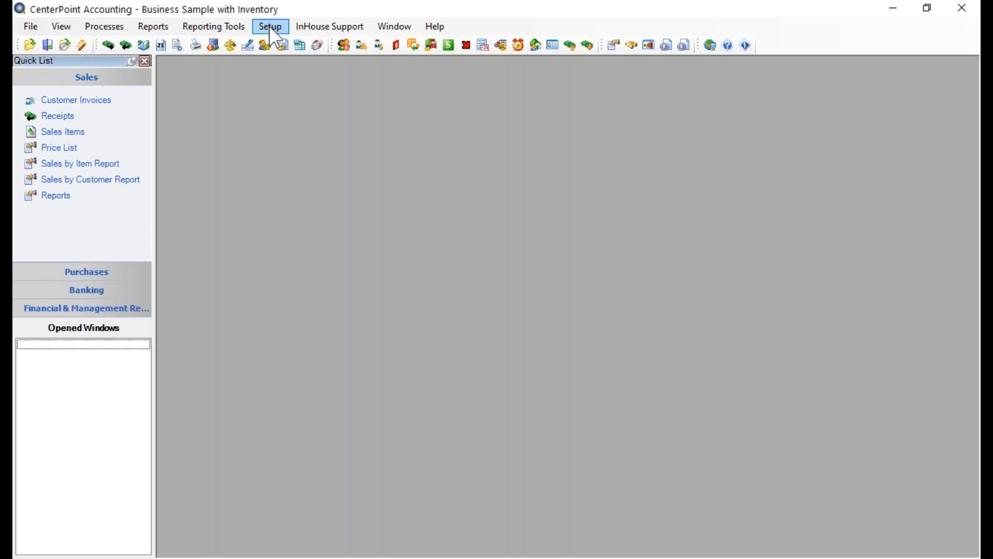
- Create a new inventory item with the abbreviation "Promo - Bike Light" and the name "Promotional Bike Light"
{"action": "left_click", "coordinate": [269, 27]}
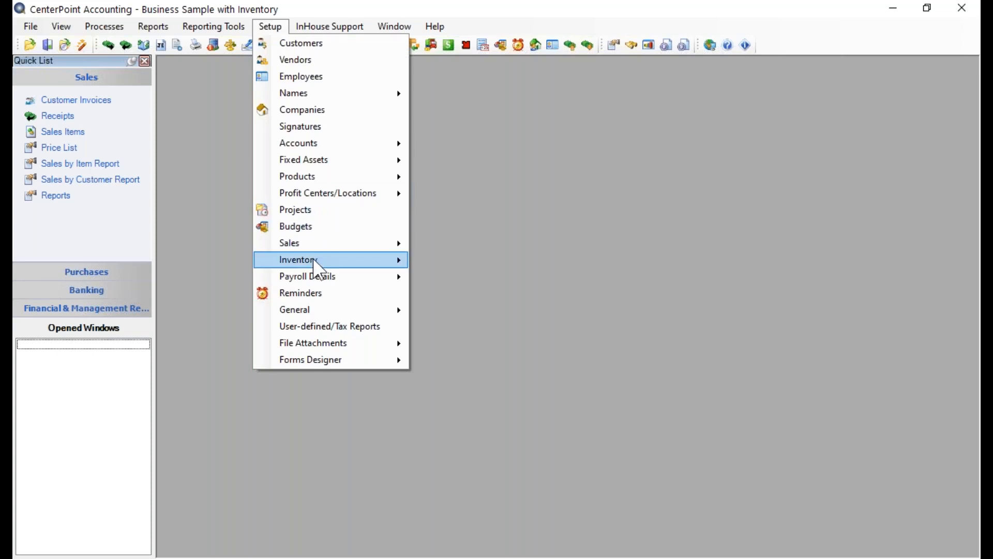
{"action": "mouse_move", "coordinate": [317, 268]}
{"action": "left_click", "coordinate": [443, 263]}
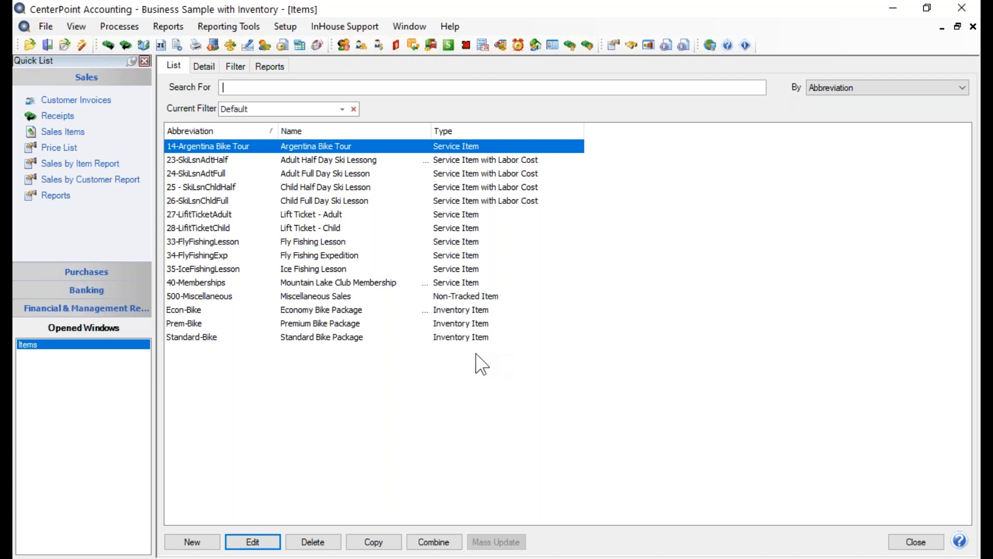
{"action": "left_click", "coordinate": [190, 542]}
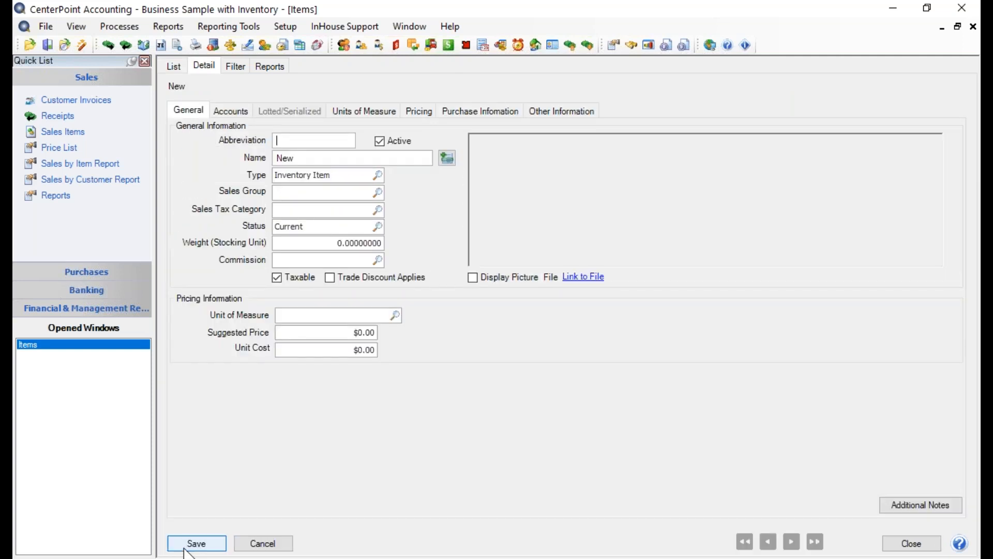
{"action": "type", "text": "Promo - Bike Light"}
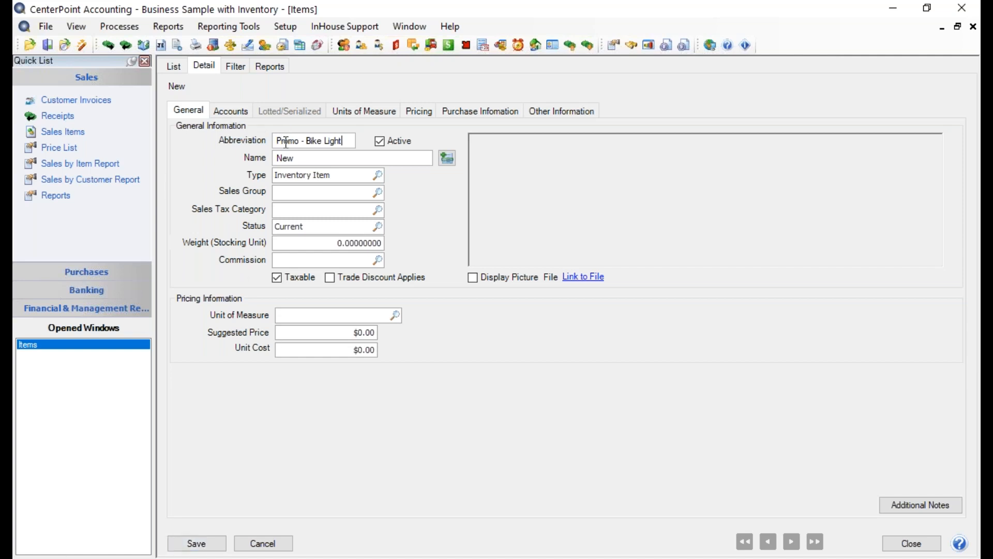
{"action": "key", "text": "Tab"}
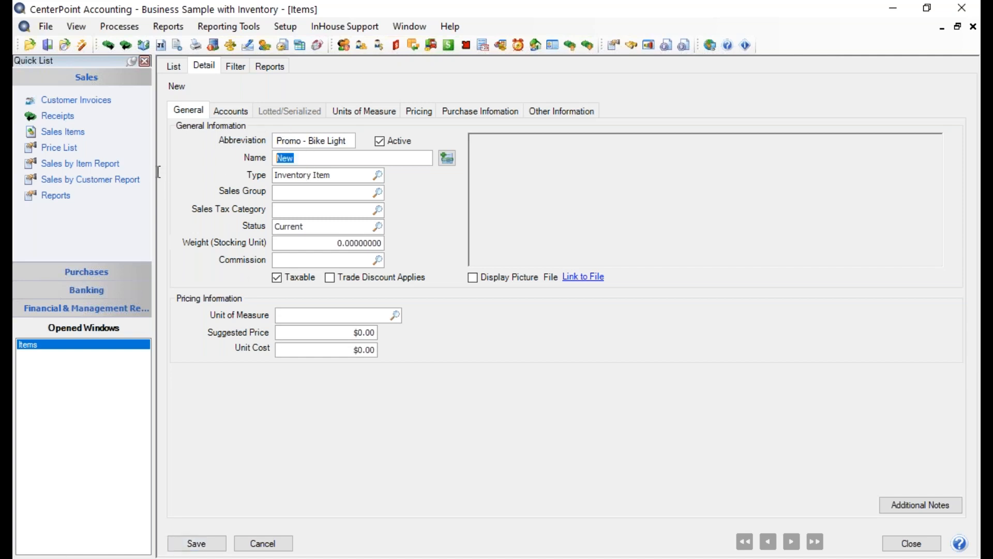
{"action": "type", "text": "Promotional Bike Light"}
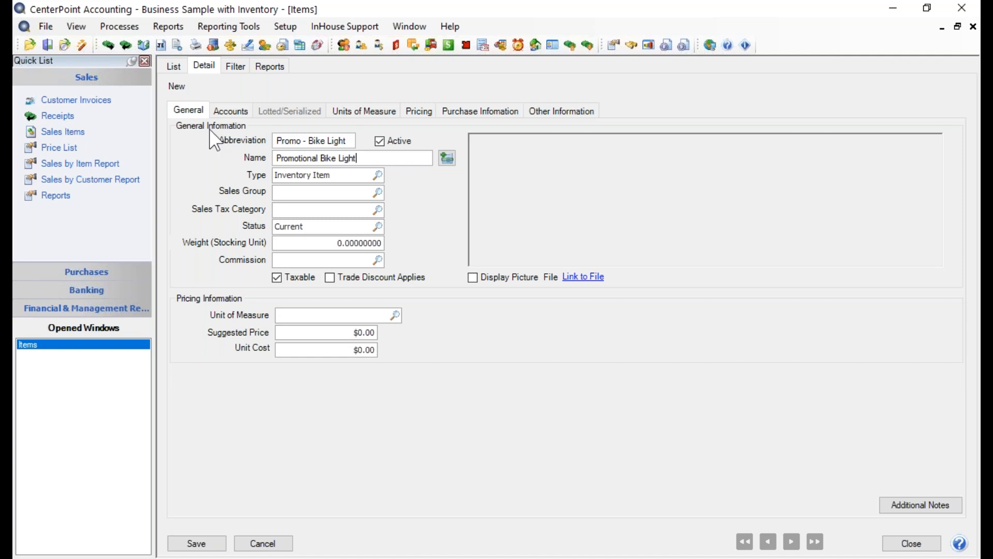
- Add the additional description "Rechargeable bike light and charger" to the item and reopen it for a check
{"action": "left_click", "coordinate": [448, 158]}
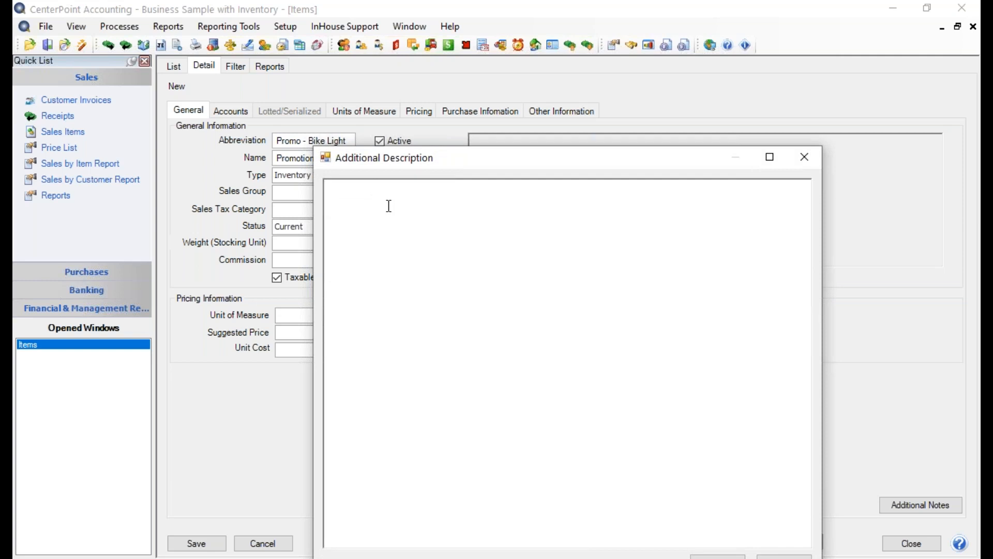
{"action": "type", "text": "Rechargeable bike light and "}
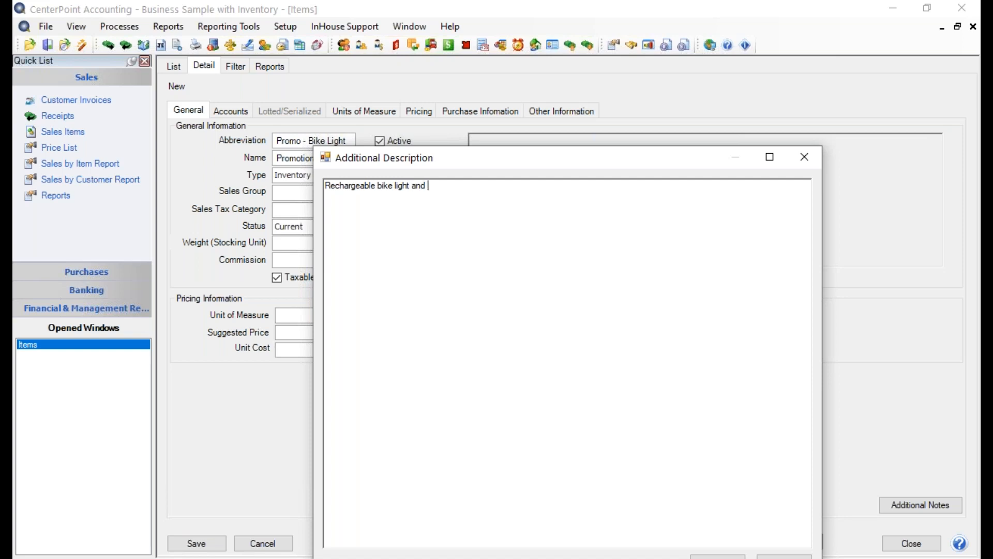
{"action": "type", "text": "chargre"}
{"action": "key", "text": "BackSpace"}
{"action": "key", "text": "BackSpace"}
{"action": "type", "text": "er"}
{"action": "left_click_drag", "start_coordinate": [541, 153], "coordinate": [552, 92]}
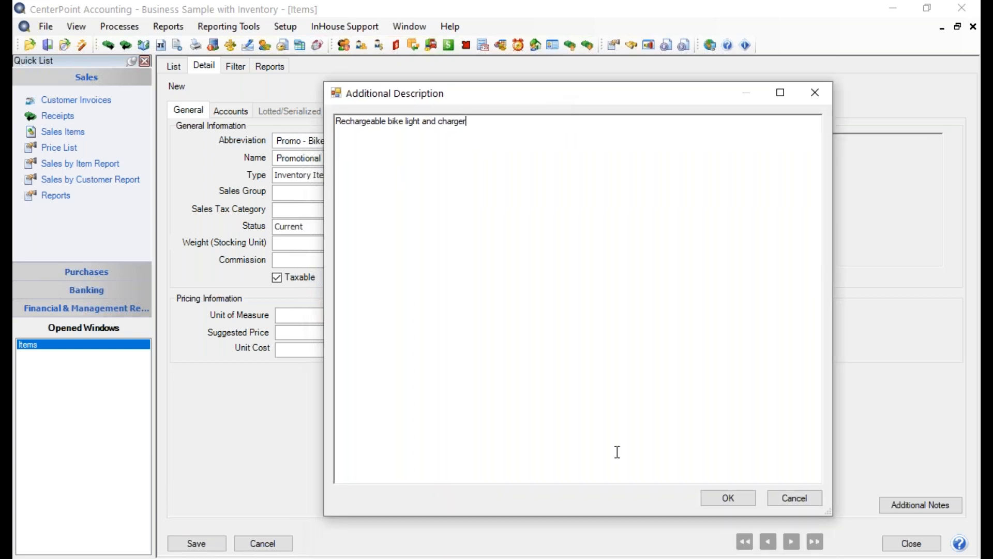
{"action": "left_click", "coordinate": [726, 503]}
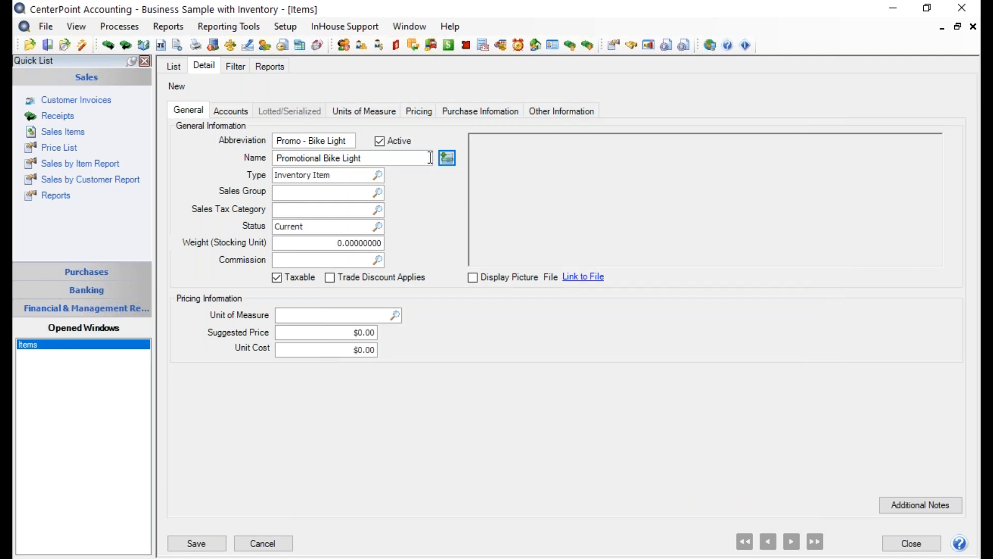
{"action": "left_click", "coordinate": [447, 158]}
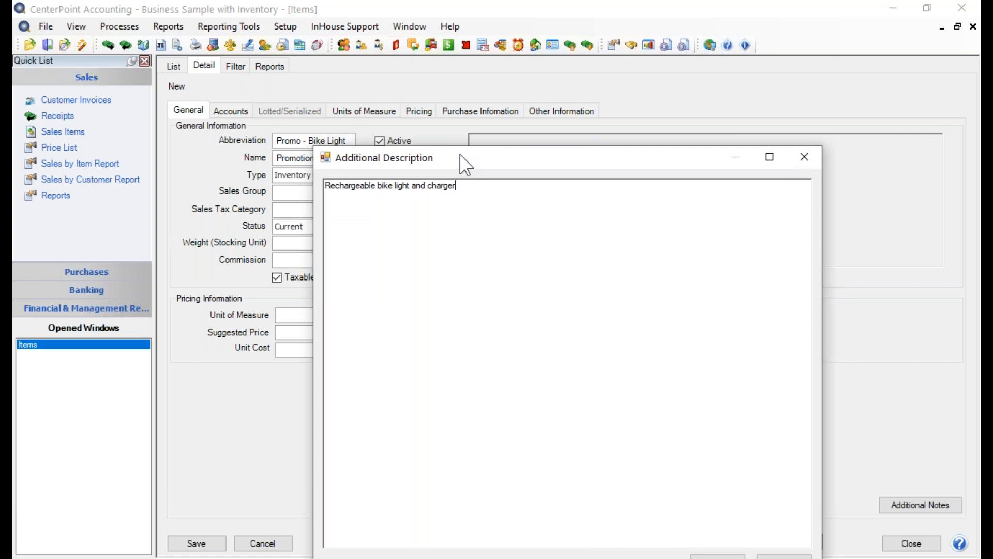
{"action": "left_click", "coordinate": [803, 157]}
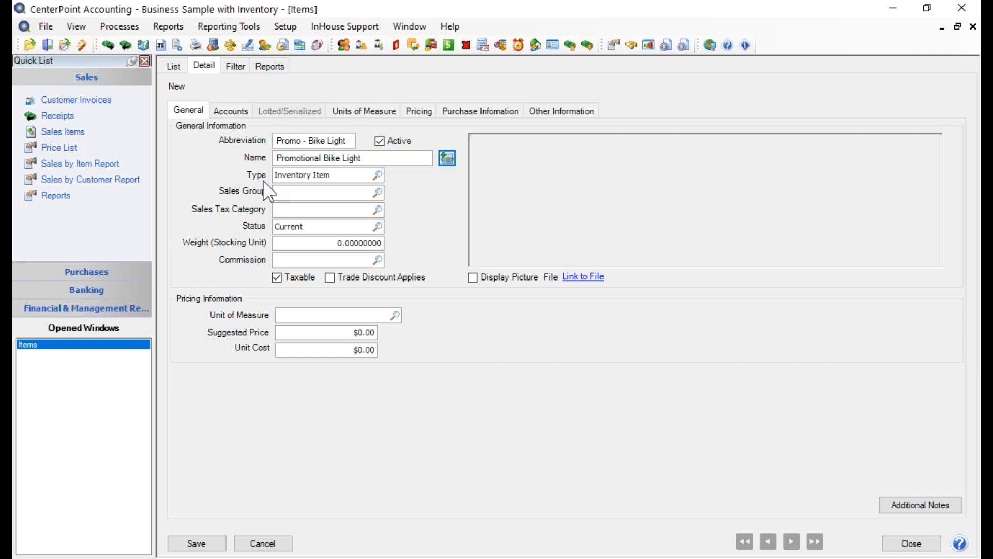
- Set the item's type to Non-Tracked Item and its sales group to Promotional Items
{"action": "left_click", "coordinate": [377, 175]}
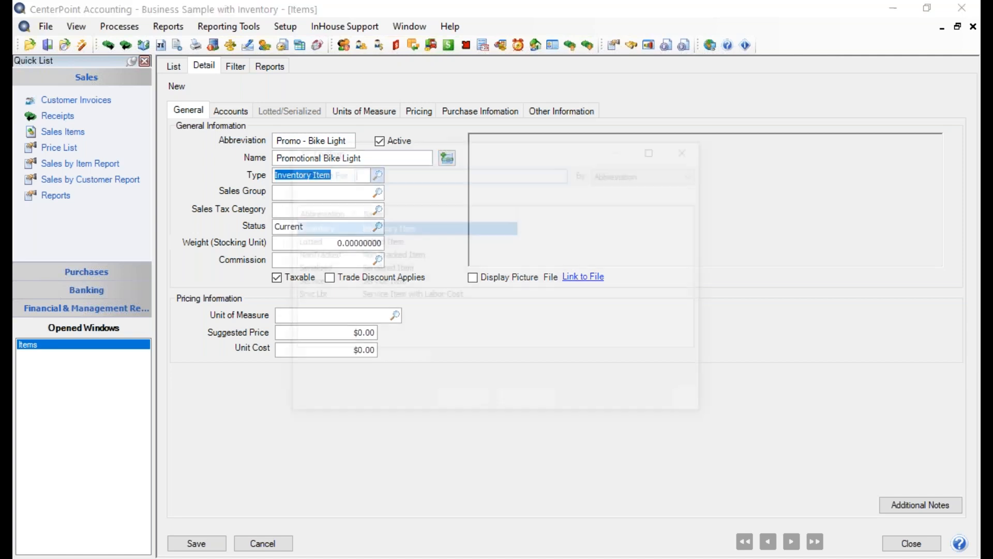
{"action": "left_click", "coordinate": [406, 254]}
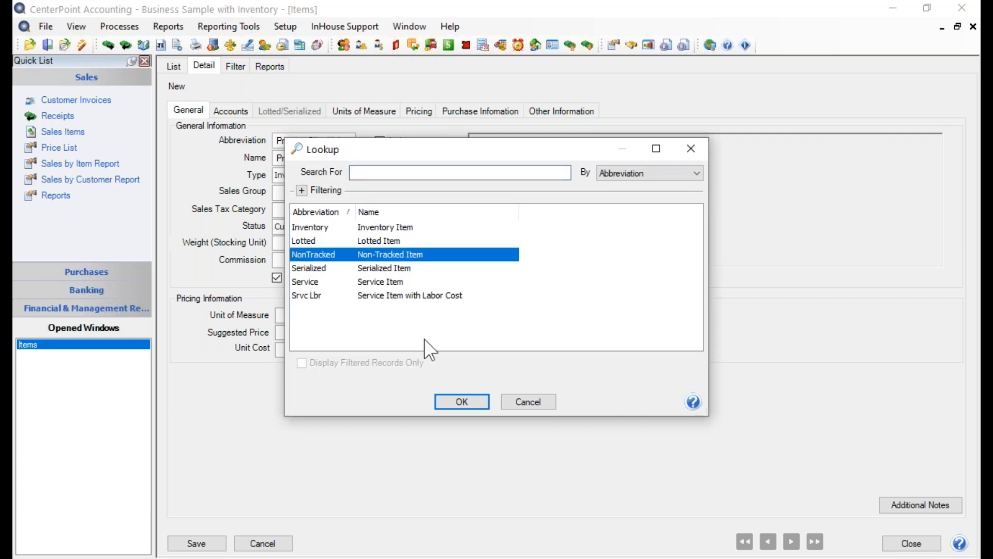
{"action": "left_click", "coordinate": [455, 399]}
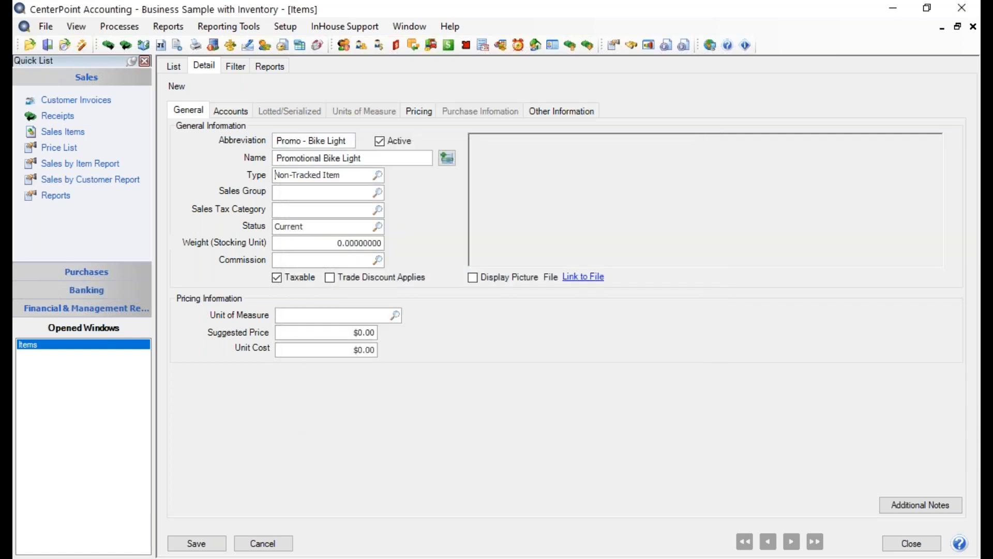
{"action": "left_click", "coordinate": [378, 192]}
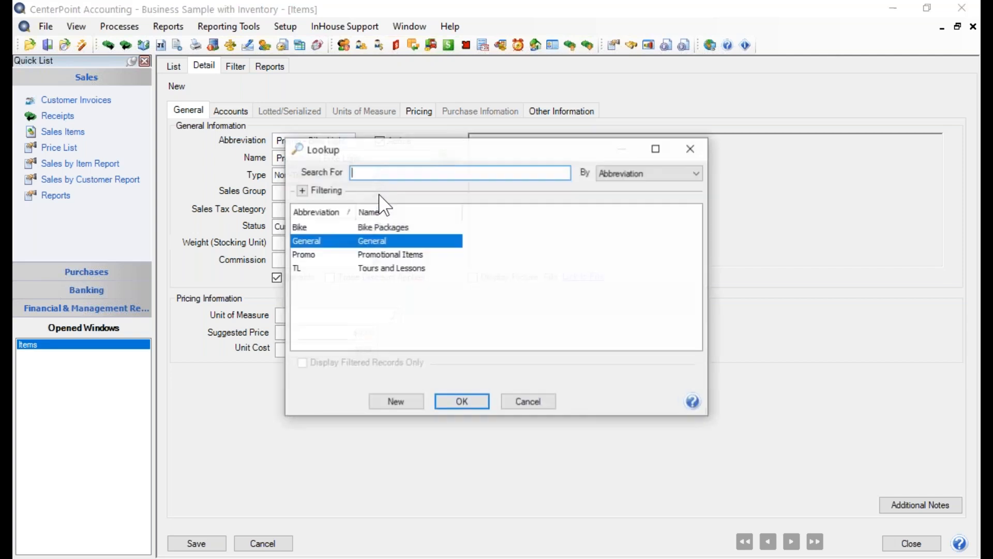
{"action": "left_click", "coordinate": [411, 254]}
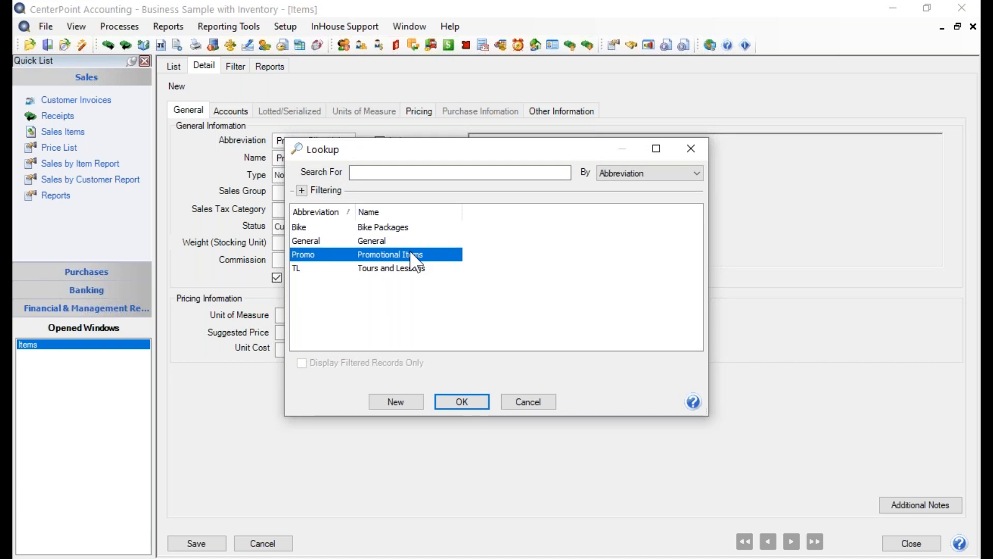
{"action": "left_click", "coordinate": [470, 404]}
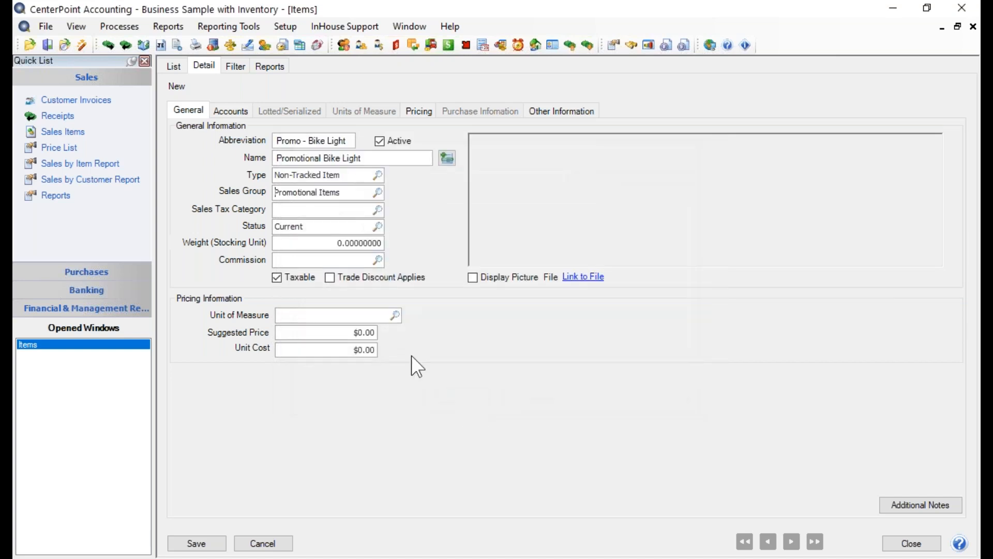
- Review the accounting and commission settings of the item's assigned sales group
{"action": "right_click", "coordinate": [318, 195]}
{"action": "left_click", "coordinate": [346, 219]}
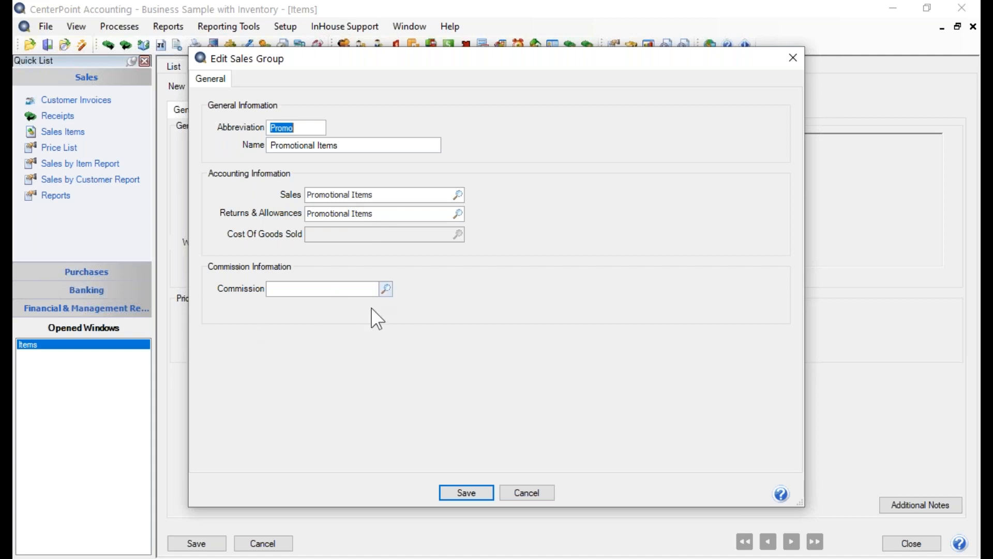
{"action": "left_click", "coordinate": [473, 495]}
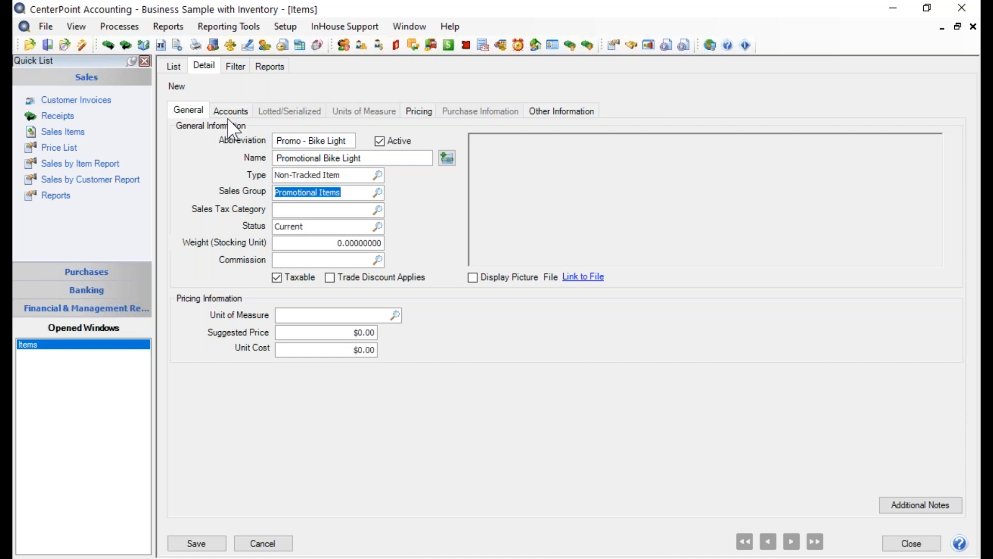
- Set the item's sales tax category to General and choose Current as its status
{"action": "left_click", "coordinate": [376, 210]}
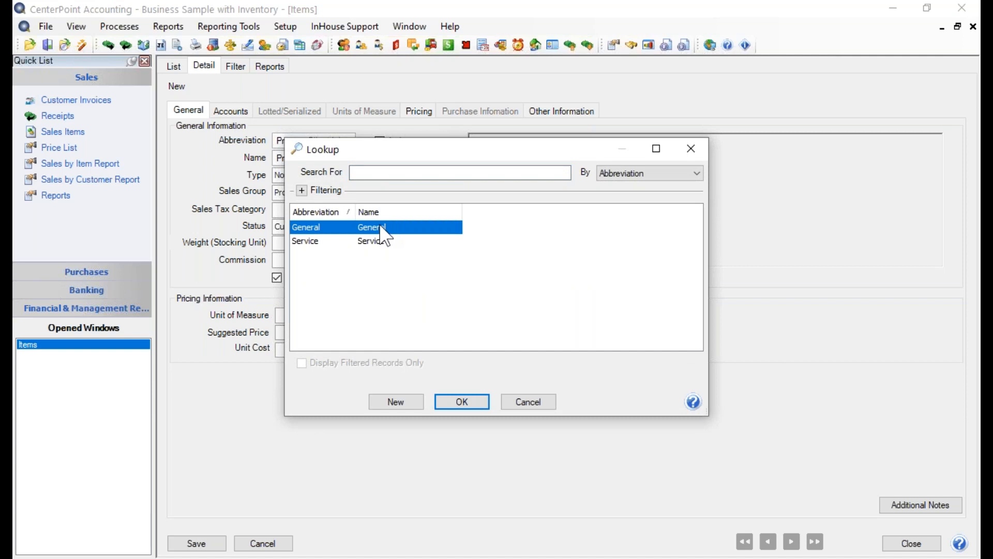
{"action": "left_click", "coordinate": [475, 405]}
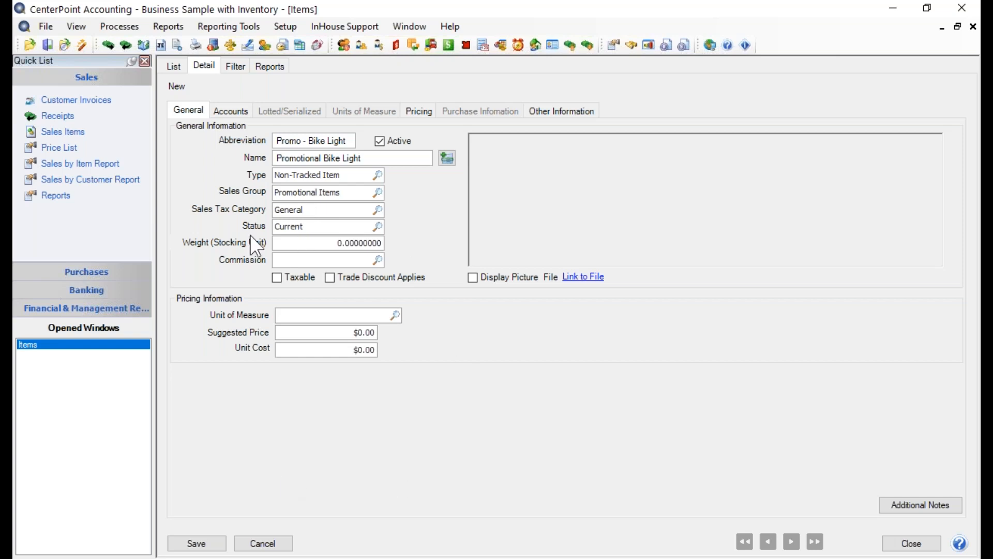
{"action": "left_click", "coordinate": [378, 228]}
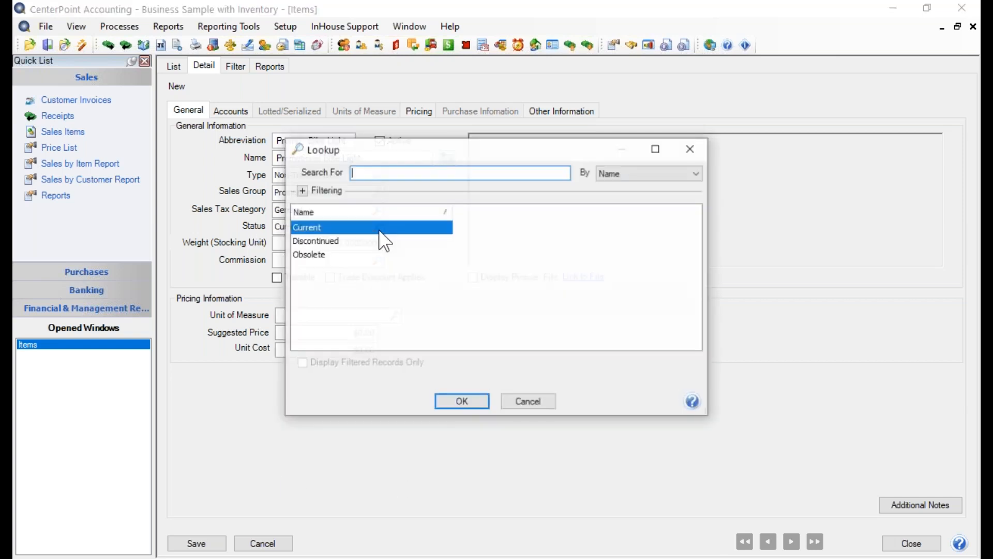
{"action": "left_click", "coordinate": [454, 403]}
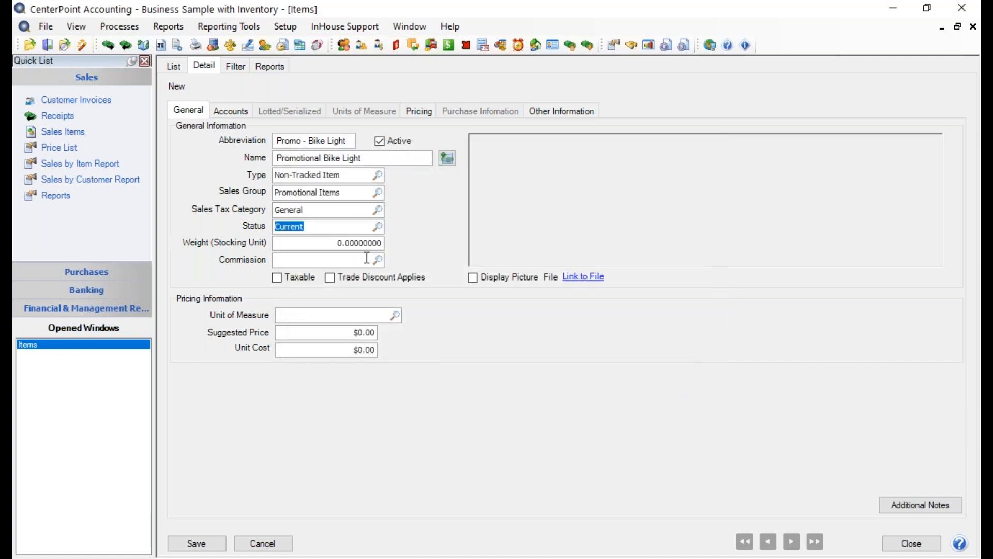
- Set the item's stocking unit weight to 0.35 and its unit of measure to Each
{"action": "left_click", "coordinate": [306, 242]}
{"action": "left_click_drag", "start_coordinate": [306, 243], "coordinate": [512, 256]}
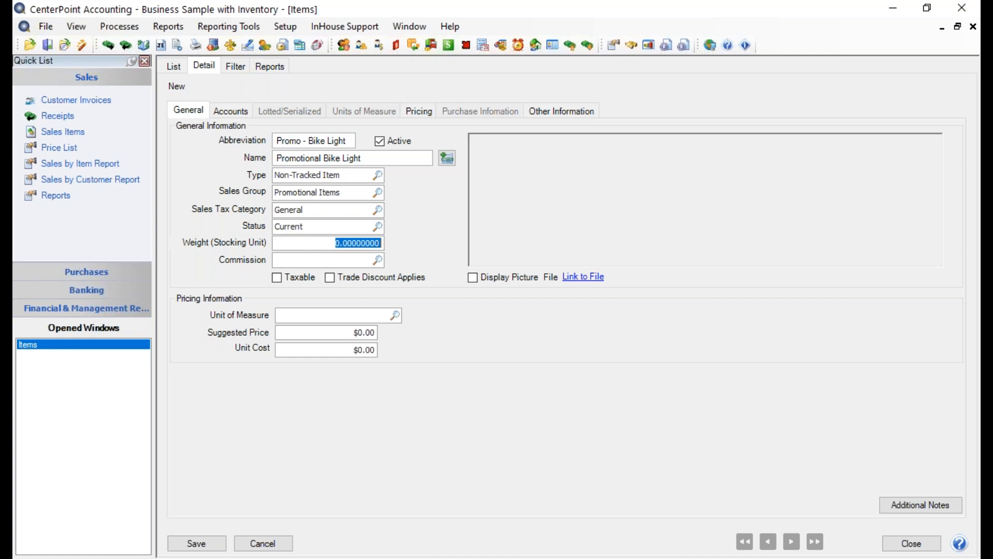
{"action": "type", "text": ".35"}
{"action": "key", "text": "Tab"}
{"action": "left_click", "coordinate": [395, 316]}
{"action": "left_click", "coordinate": [371, 255]}
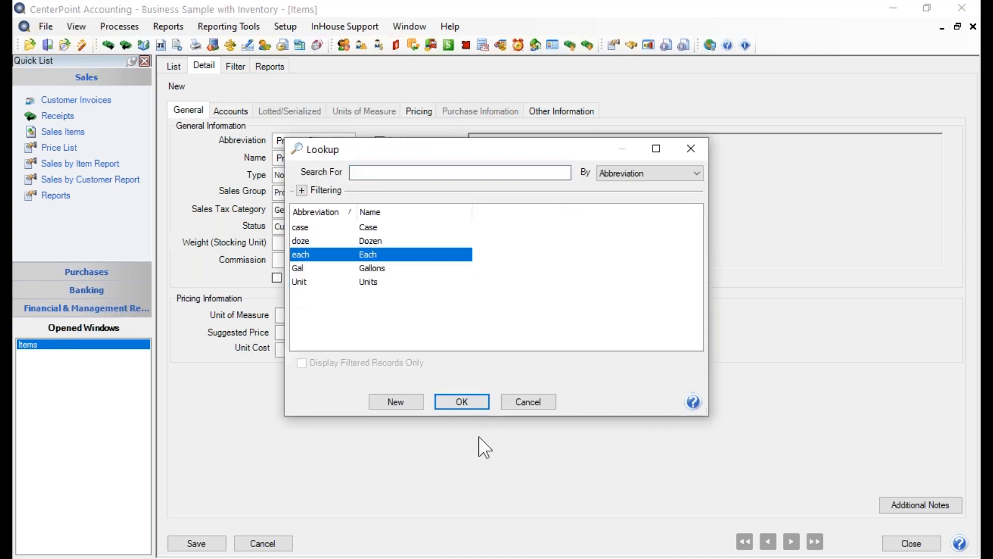
{"action": "left_click", "coordinate": [473, 397]}
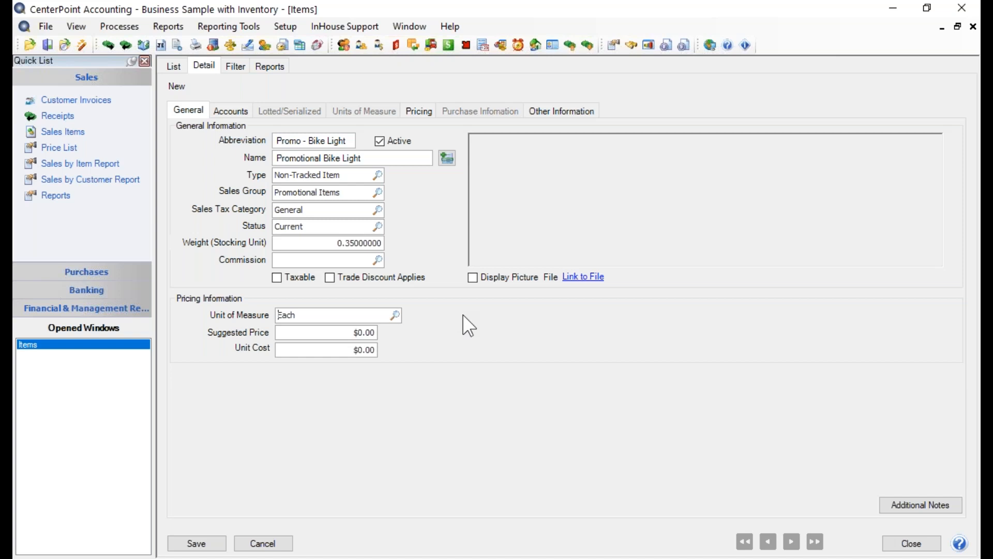
- Set the item's unit cost to $2.50
{"action": "left_click", "coordinate": [320, 333]}
{"action": "left_click", "coordinate": [336, 350]}
{"action": "type", "text": "2.5"}
{"action": "key", "text": "Tab"}
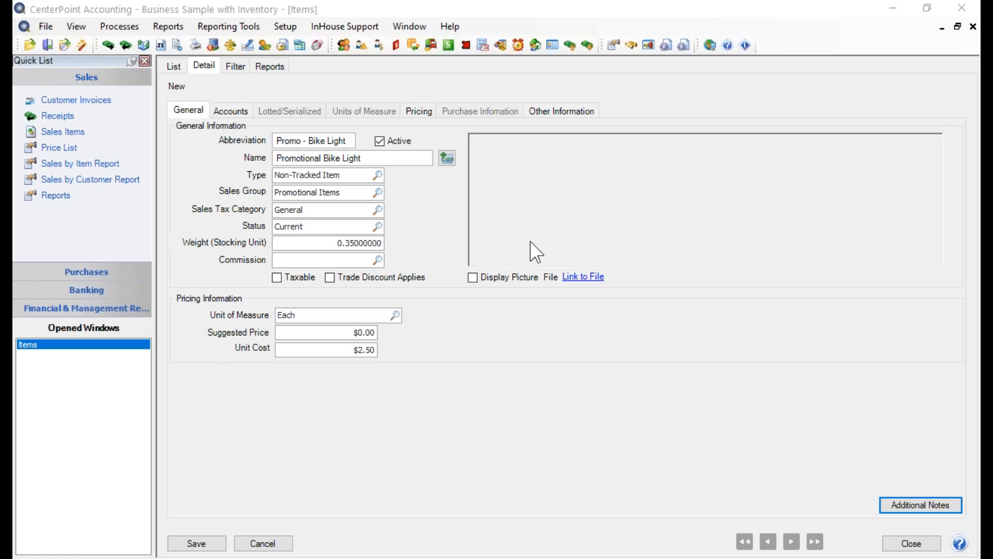
- Link the picture file Bike Light.jpg from the Desktop folder to the item
{"action": "left_click", "coordinate": [585, 278]}
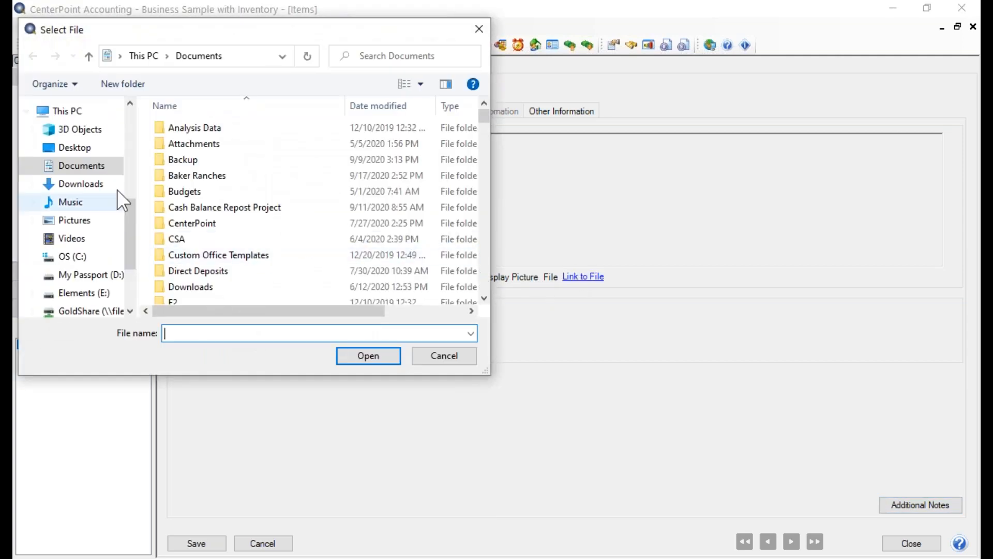
{"action": "left_click", "coordinate": [98, 147]}
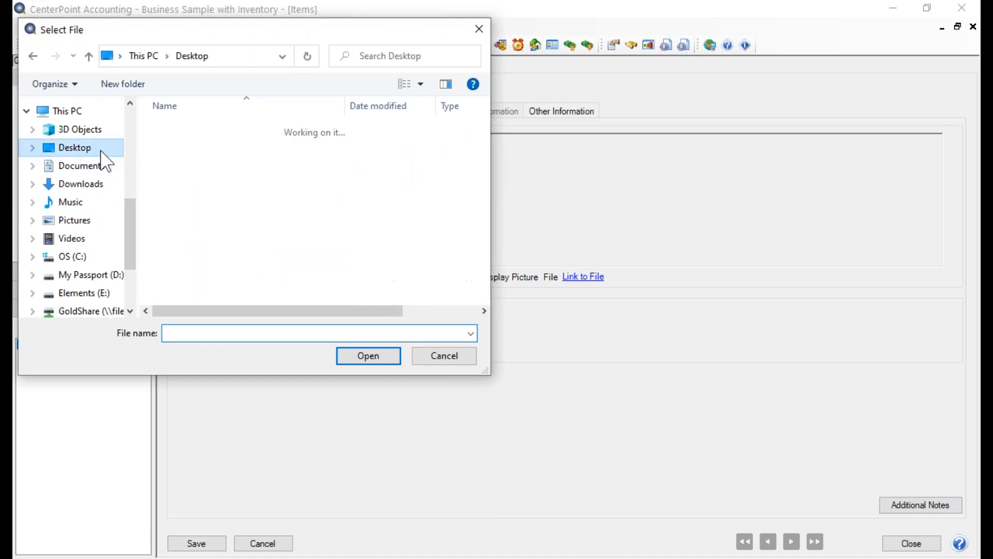
{"action": "left_click", "coordinate": [202, 160]}
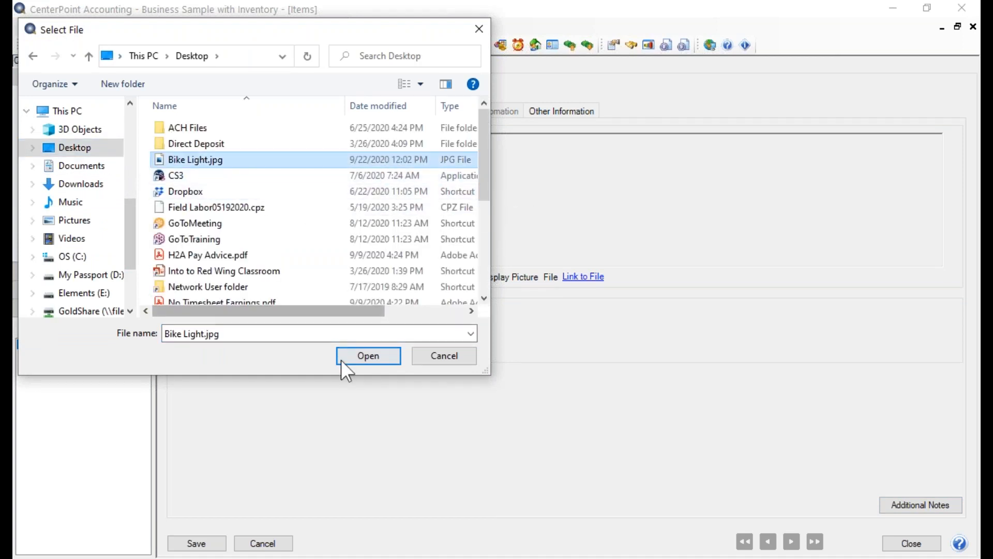
{"action": "left_click", "coordinate": [371, 354]}
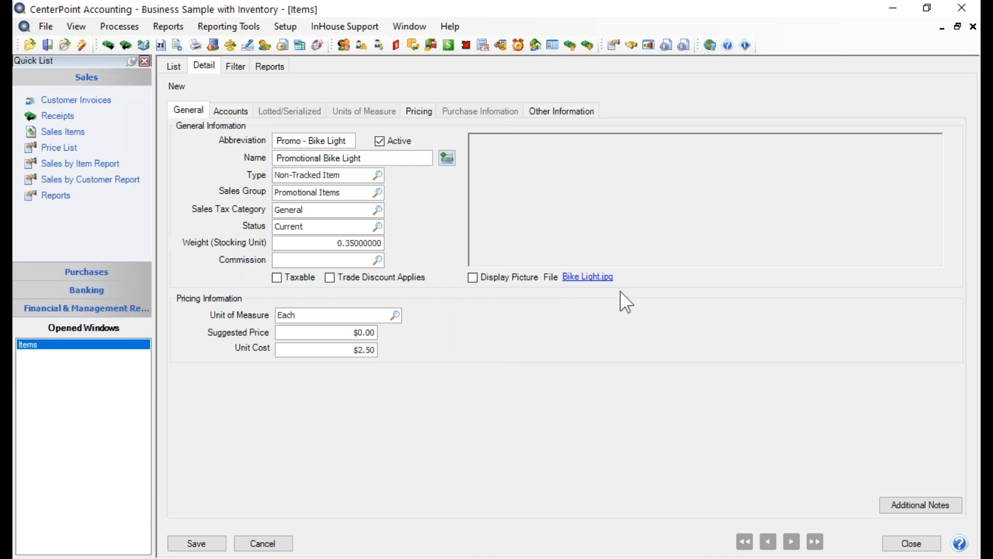
- Preview the linked picture within the item, hide it again, and open the image file at full size
{"action": "left_click", "coordinate": [473, 279]}
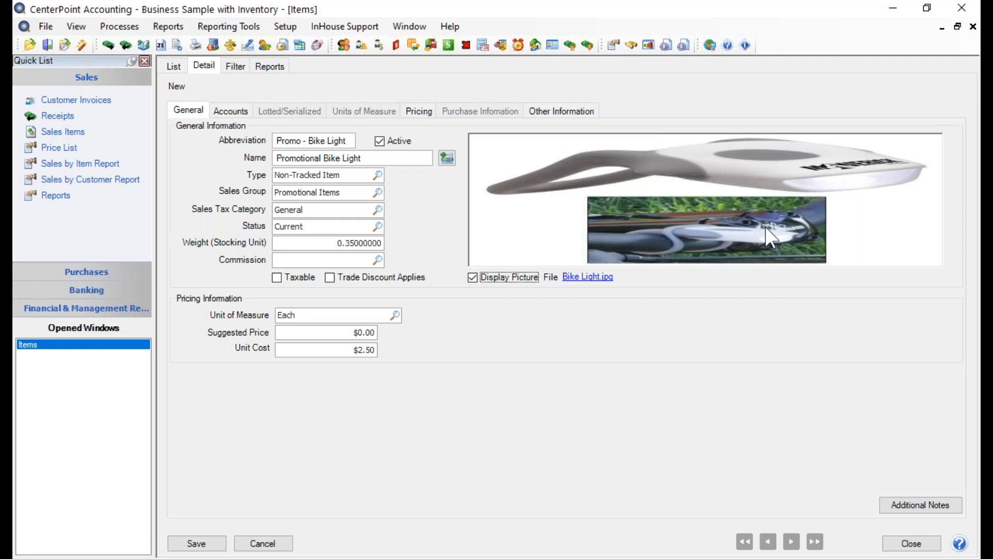
{"action": "left_click", "coordinate": [473, 277]}
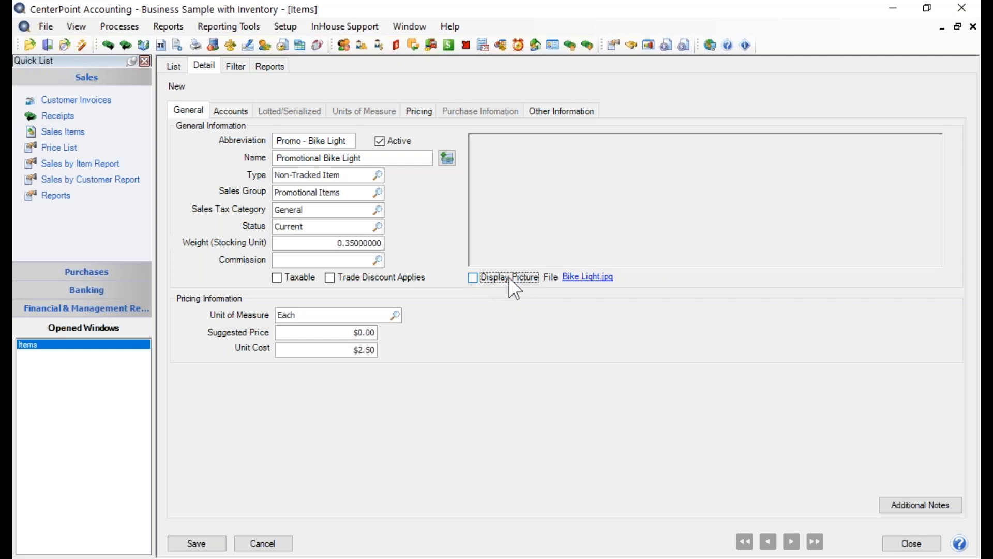
{"action": "left_click", "coordinate": [582, 280]}
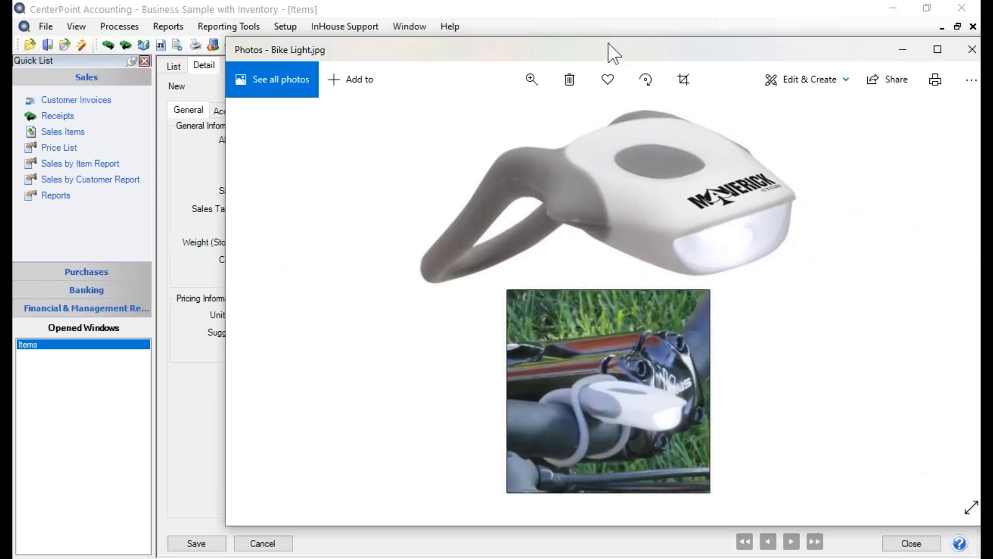
- Close the full-size Bike Light.jpg picture and view the item's additional notes window, accepting it without entering any text
{"action": "left_click_drag", "start_coordinate": [609, 43], "coordinate": [574, 52]}
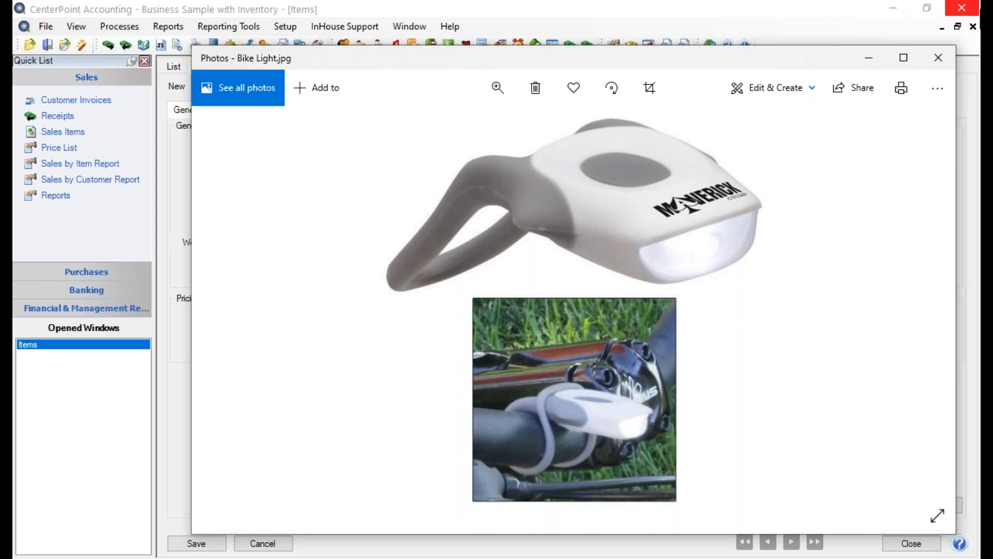
{"action": "left_click", "coordinate": [947, 64]}
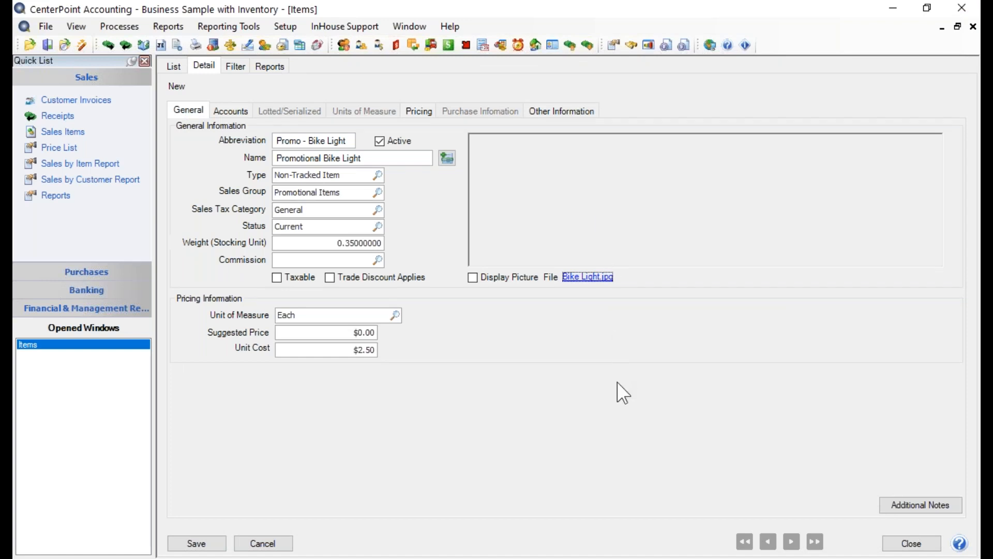
{"action": "left_click", "coordinate": [899, 511]}
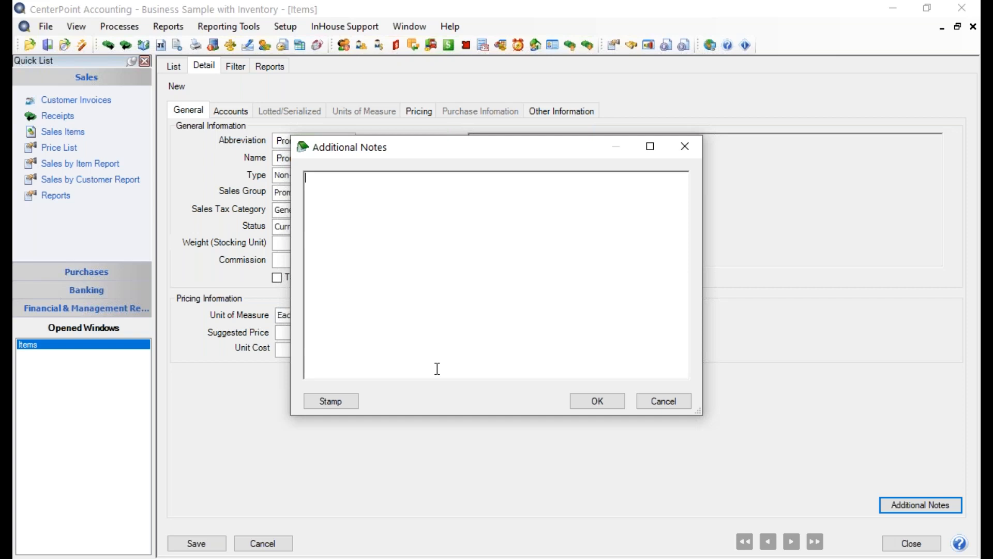
{"action": "left_click", "coordinate": [601, 400]}
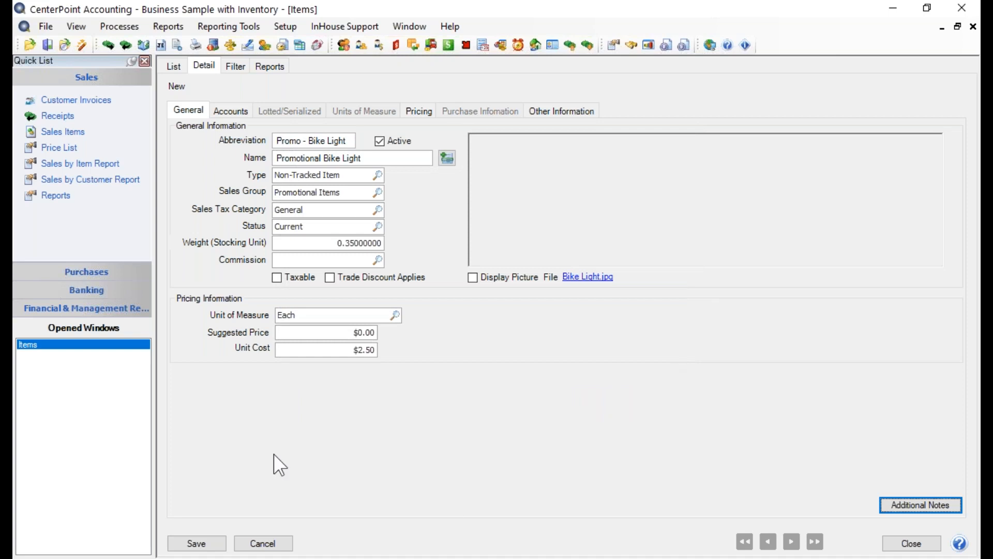
- Assign Promotional Items as the item's expense account
{"action": "left_click", "coordinate": [229, 113]}
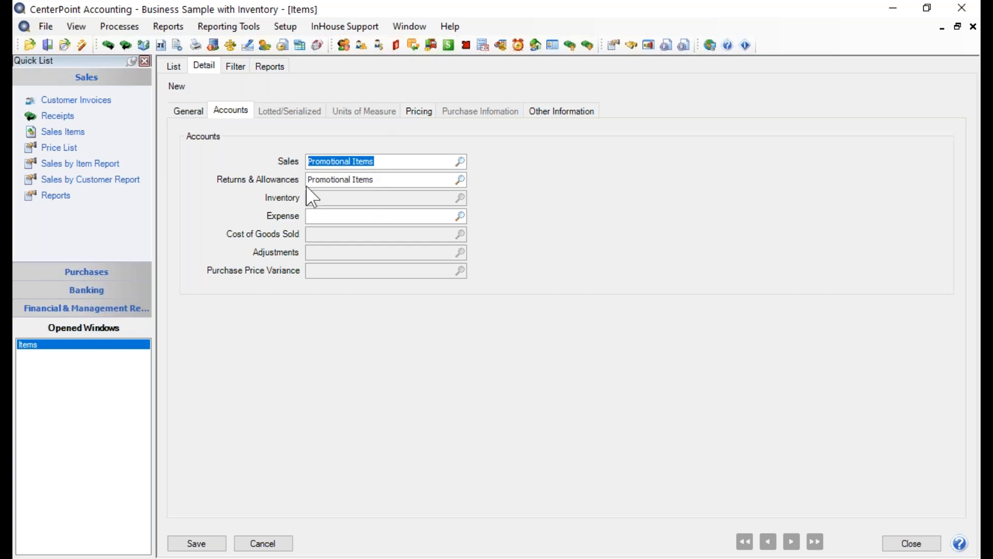
{"action": "left_click", "coordinate": [359, 219]}
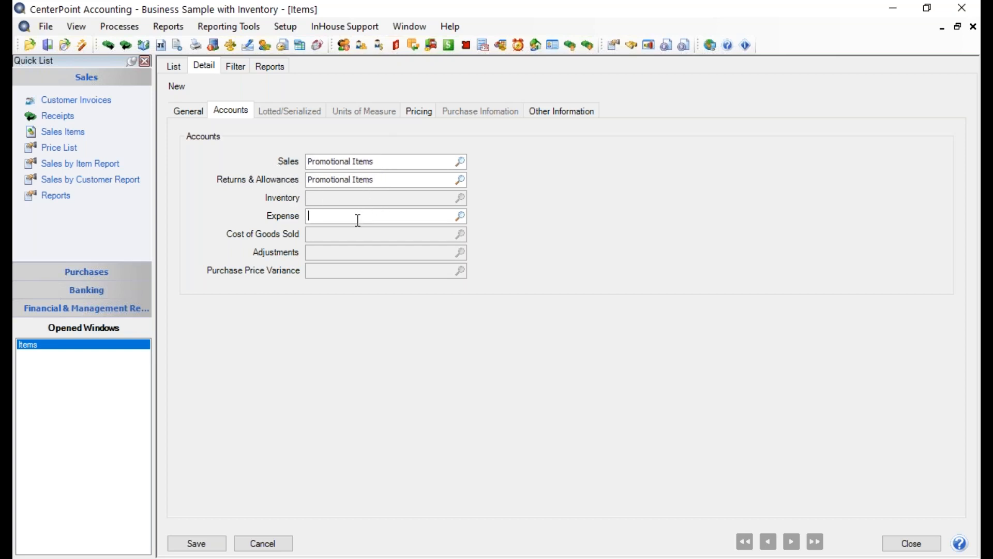
{"action": "type", "text": "promo"}
{"action": "key", "text": "Tab"}
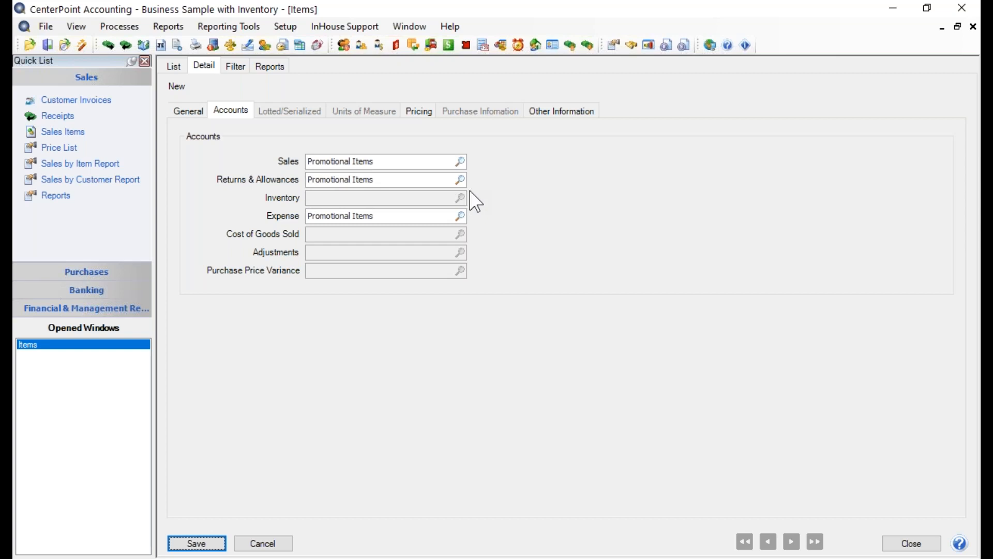
- Review the price methods available for the item, keeping Fixed Pricing with No Qty Breaks
{"action": "left_click", "coordinate": [405, 109]}
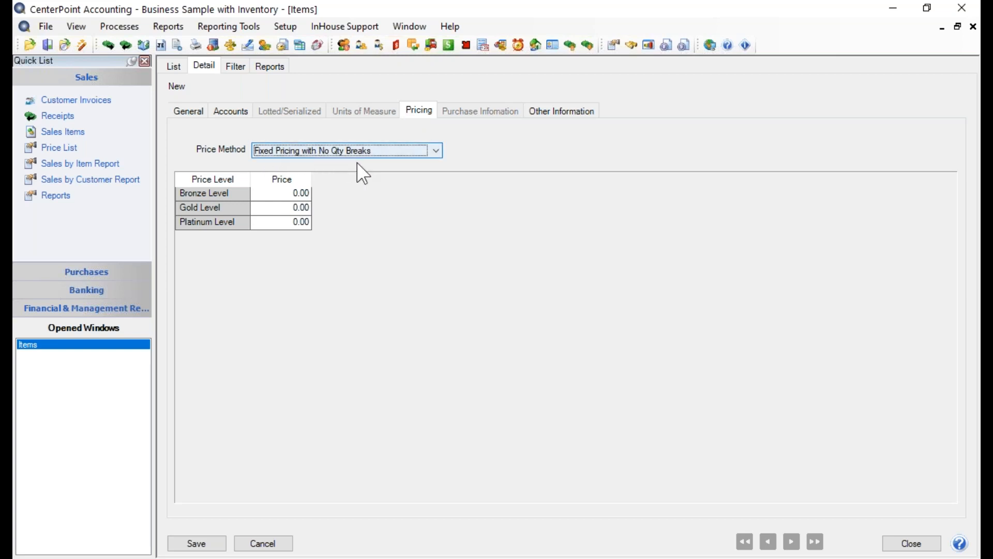
{"action": "left_click", "coordinate": [434, 151]}
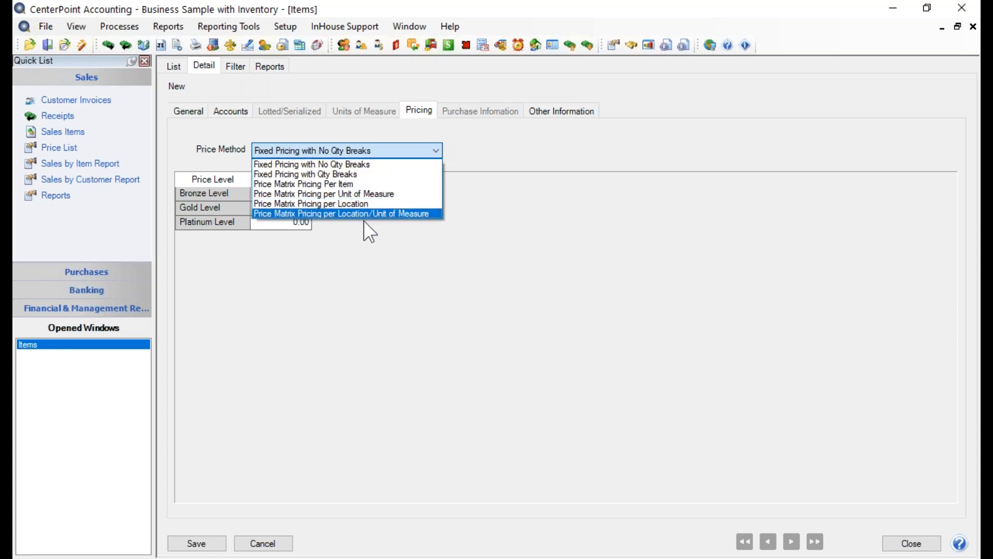
{"action": "left_click", "coordinate": [388, 151]}
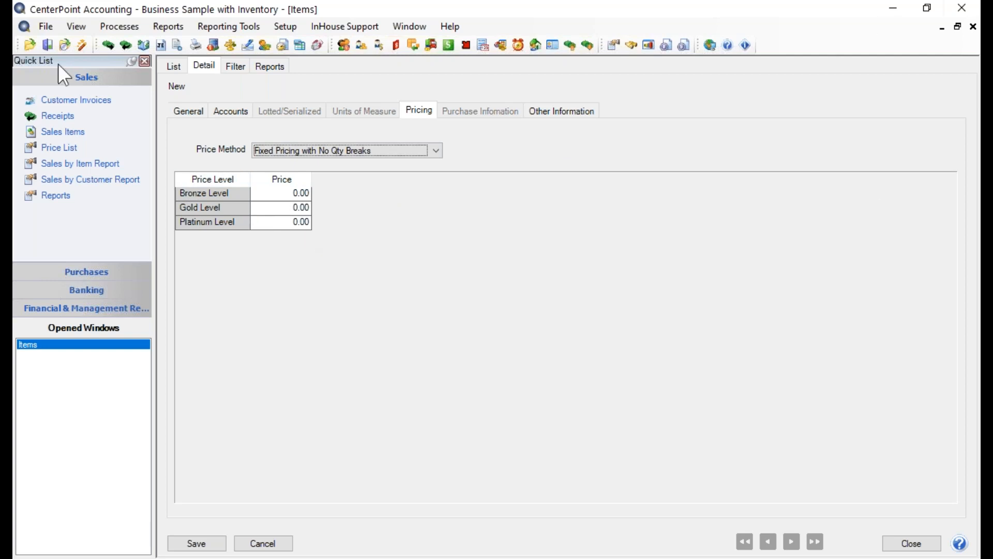
- Examine the item price level preferences, including the database-level names and abbreviations, and save the preferences without changes
{"action": "left_click", "coordinate": [48, 28]}
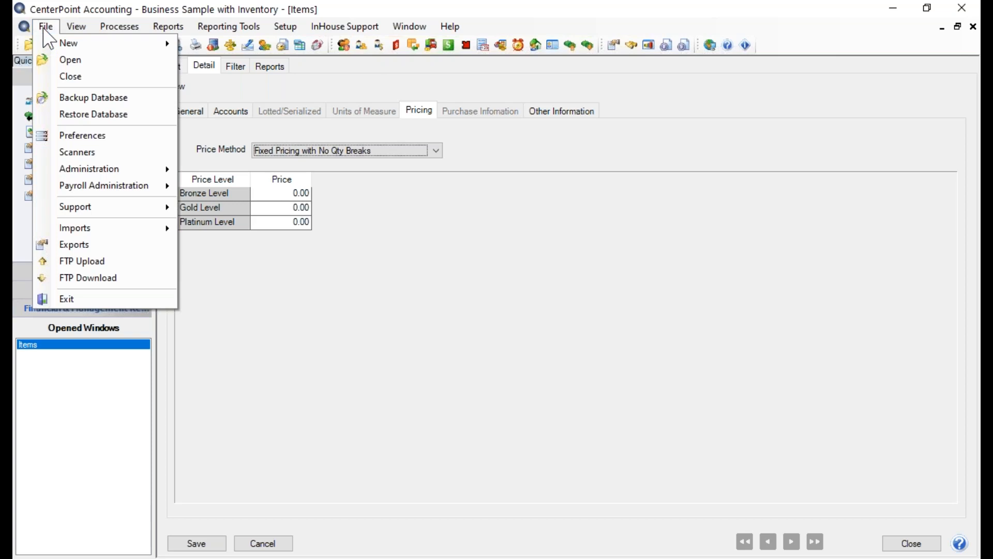
{"action": "left_click", "coordinate": [52, 134]}
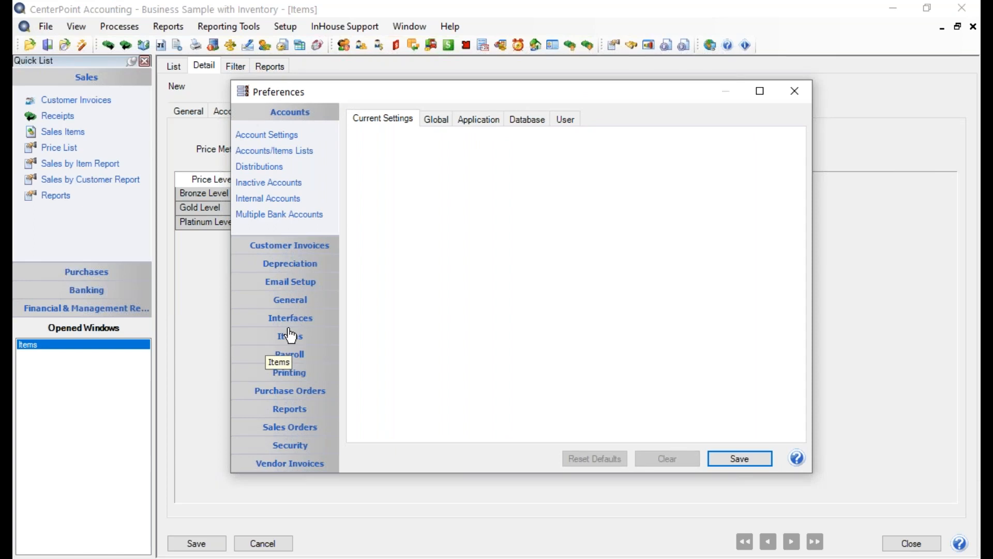
{"action": "left_click", "coordinate": [290, 337]}
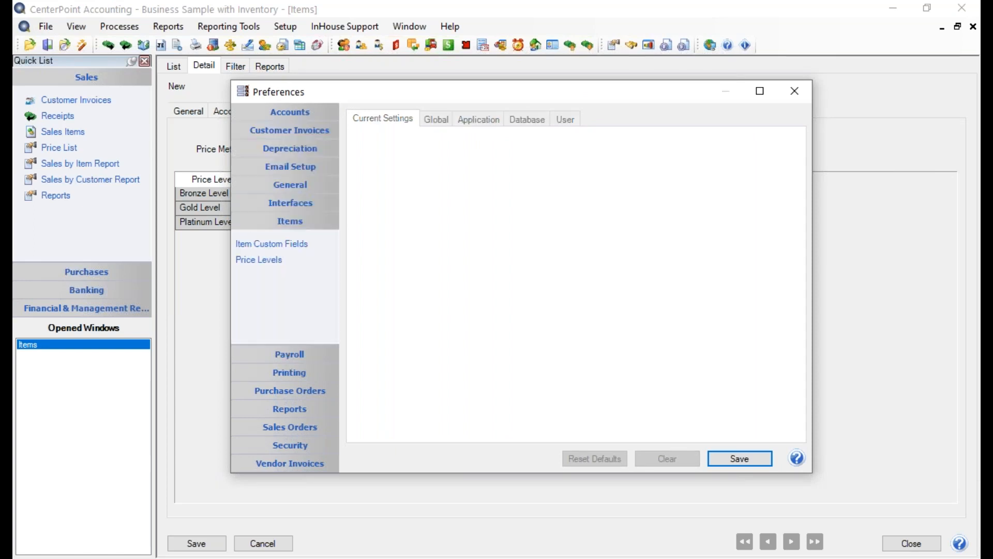
{"action": "left_click", "coordinate": [259, 260]}
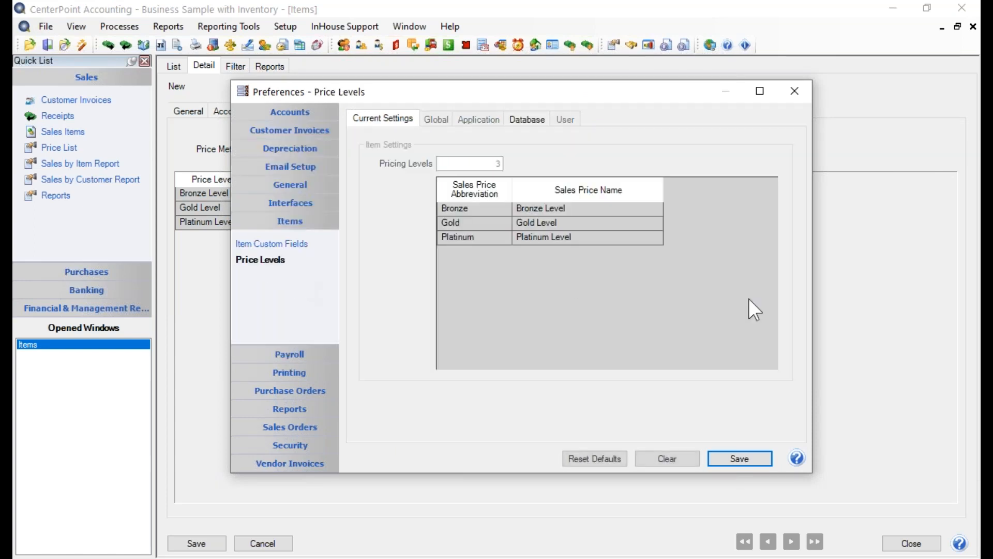
{"action": "left_click", "coordinate": [523, 122]}
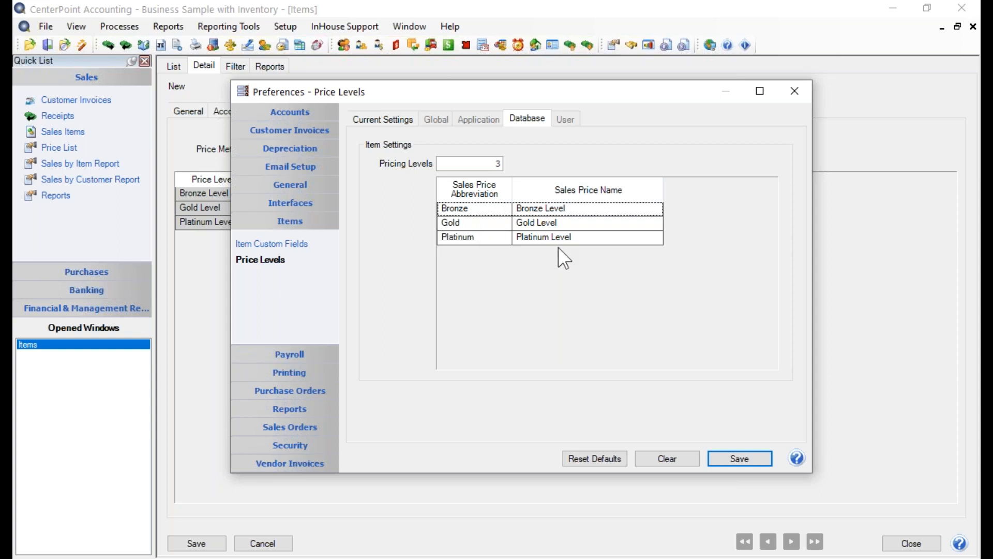
{"action": "left_click", "coordinate": [731, 459]}
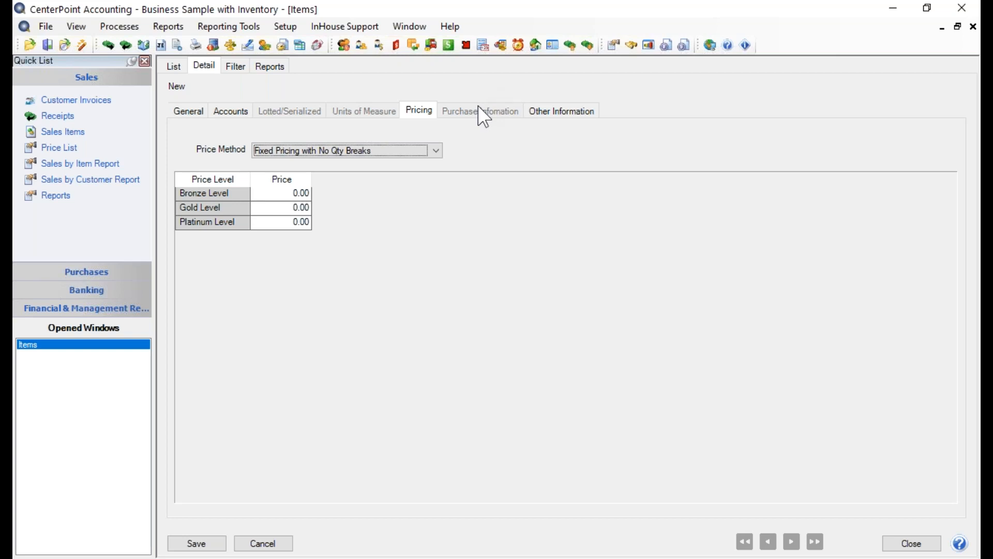
- Check the item's other information and the item custom field preferences at database level, saving the preferences without changes
{"action": "left_click", "coordinate": [567, 115]}
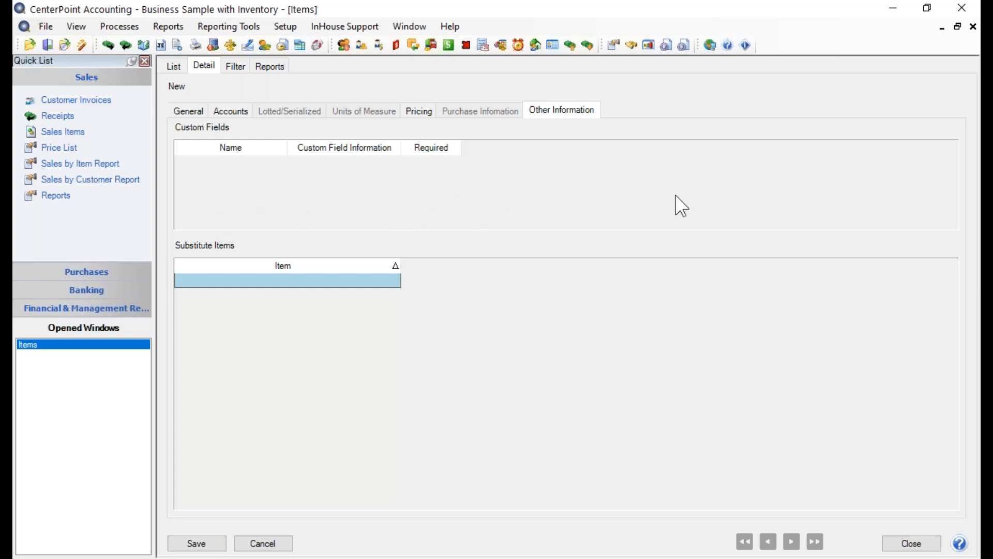
{"action": "left_click", "coordinate": [47, 27]}
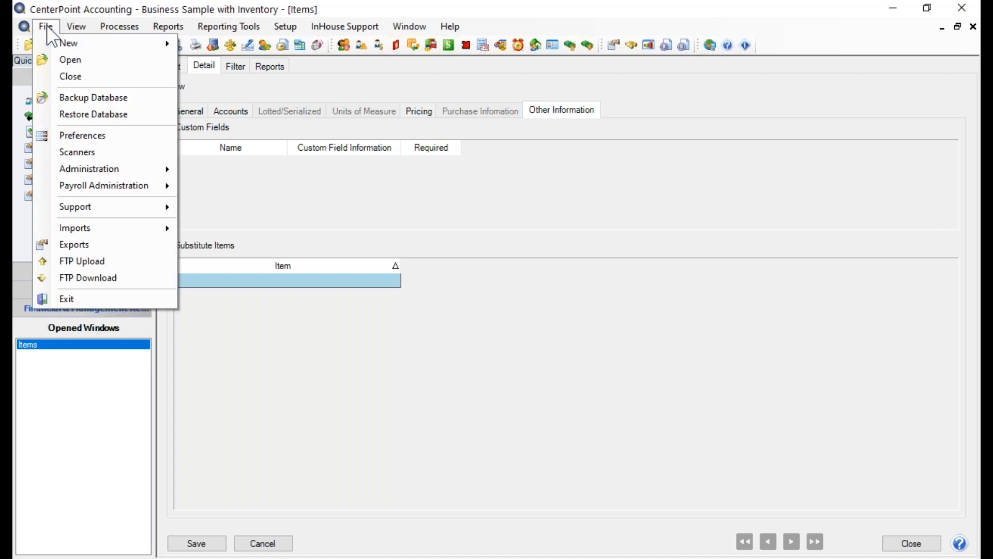
{"action": "left_click", "coordinate": [73, 135]}
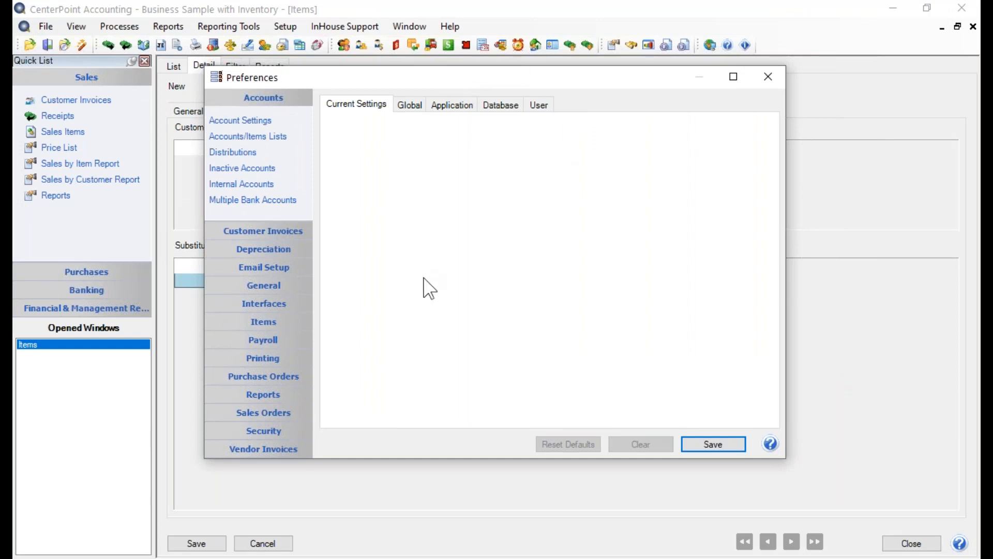
{"action": "left_click", "coordinate": [269, 322]}
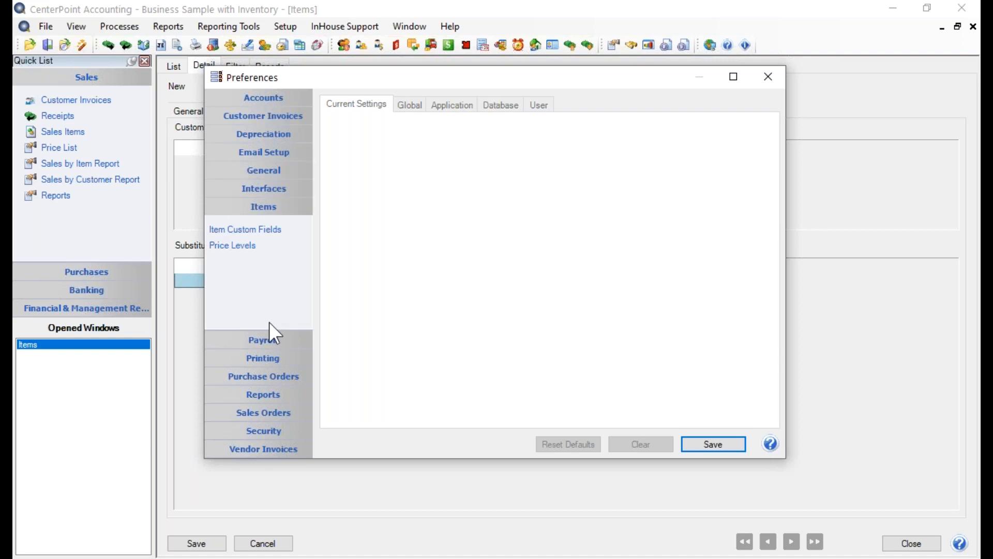
{"action": "left_click", "coordinate": [247, 230]}
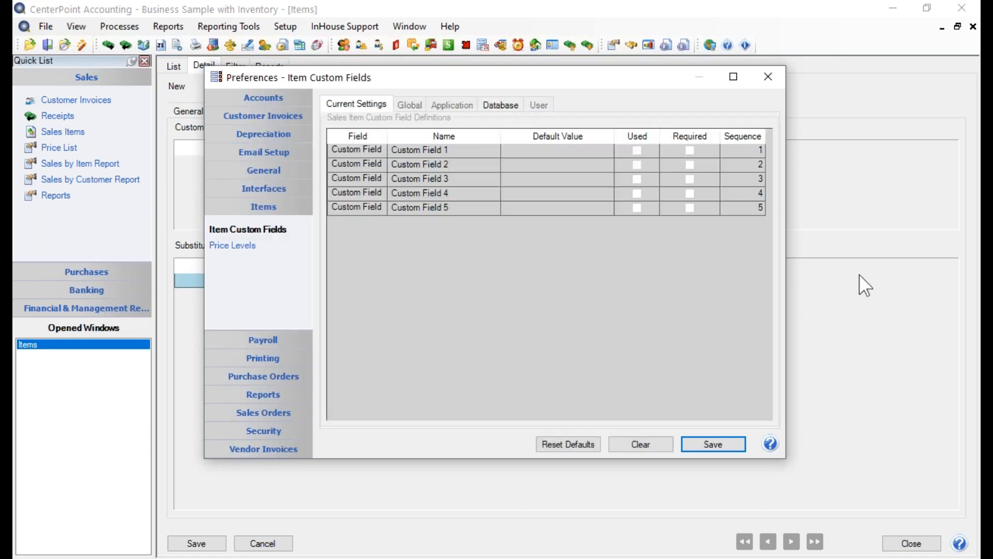
{"action": "left_click", "coordinate": [501, 104]}
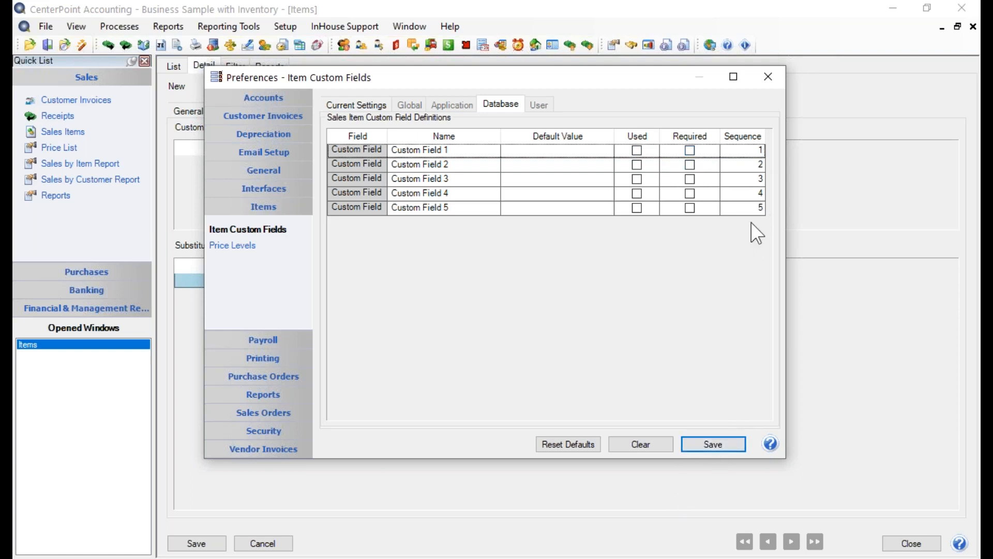
{"action": "left_click", "coordinate": [718, 440]}
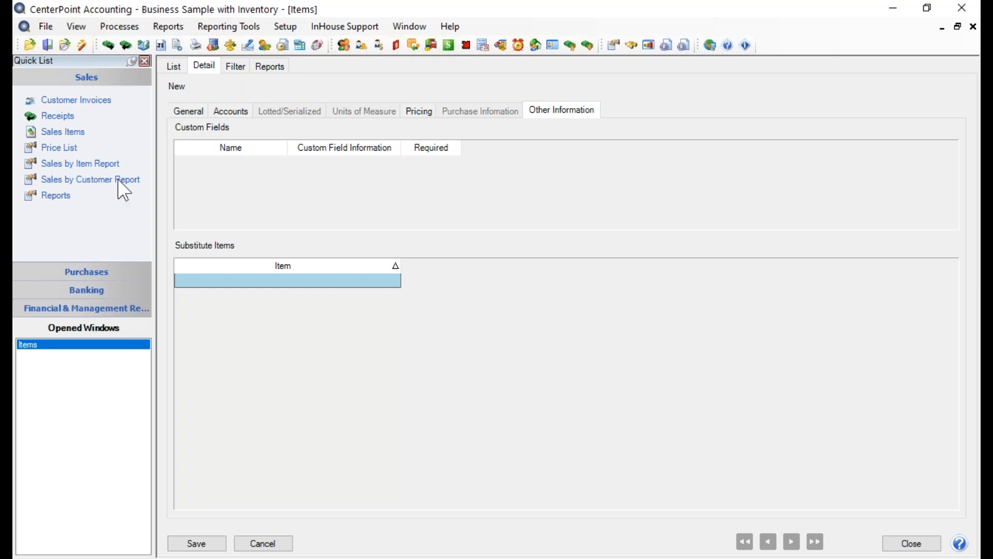
- Browse the lookup of available substitute items and leave it without choosing one
{"action": "left_click", "coordinate": [386, 280]}
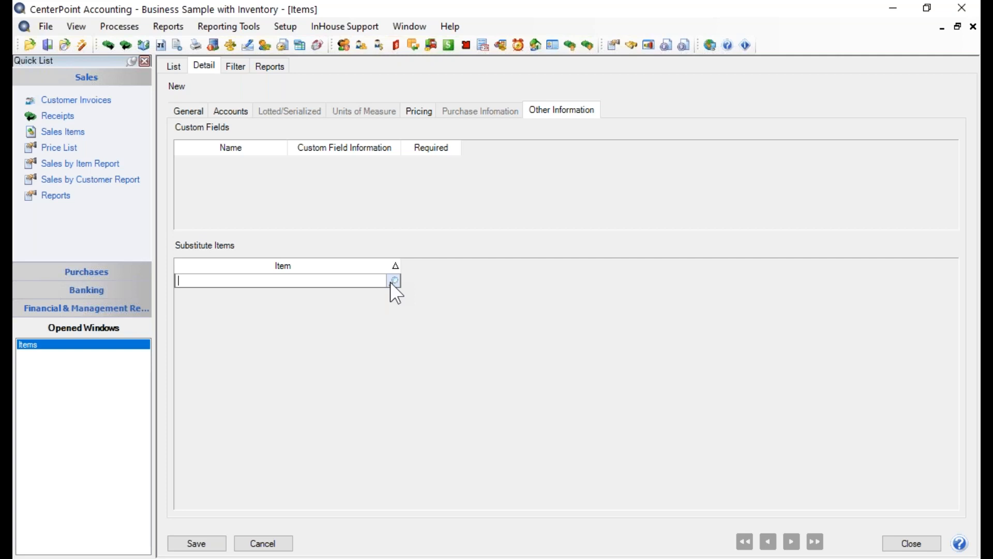
{"action": "left_click", "coordinate": [395, 281]}
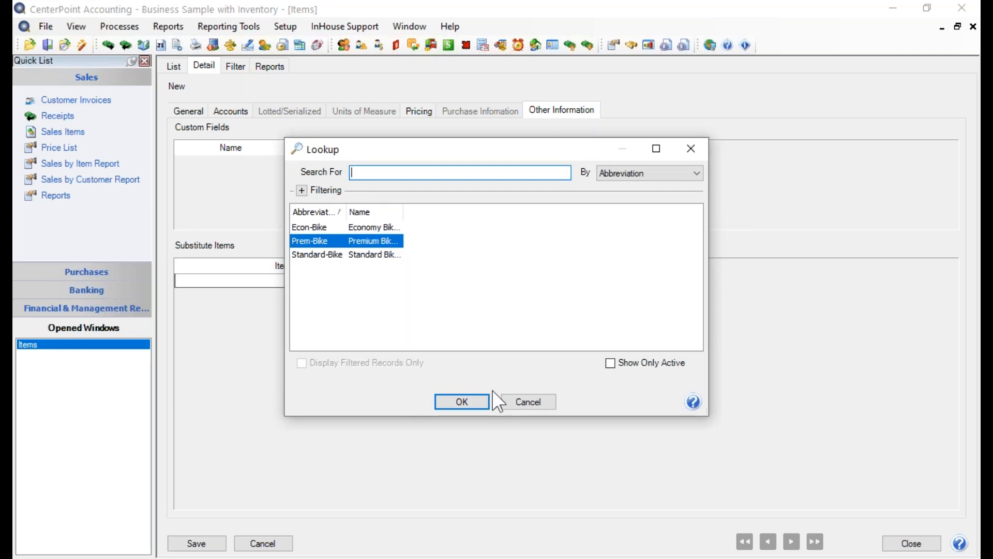
{"action": "left_click", "coordinate": [521, 403]}
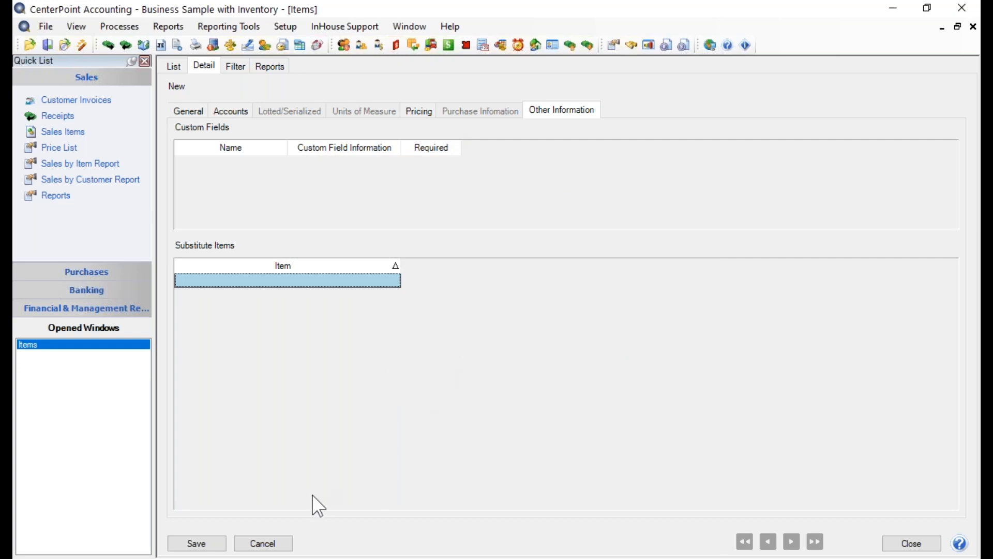
- Save the new promotional bike light item
{"action": "left_click", "coordinate": [209, 548]}
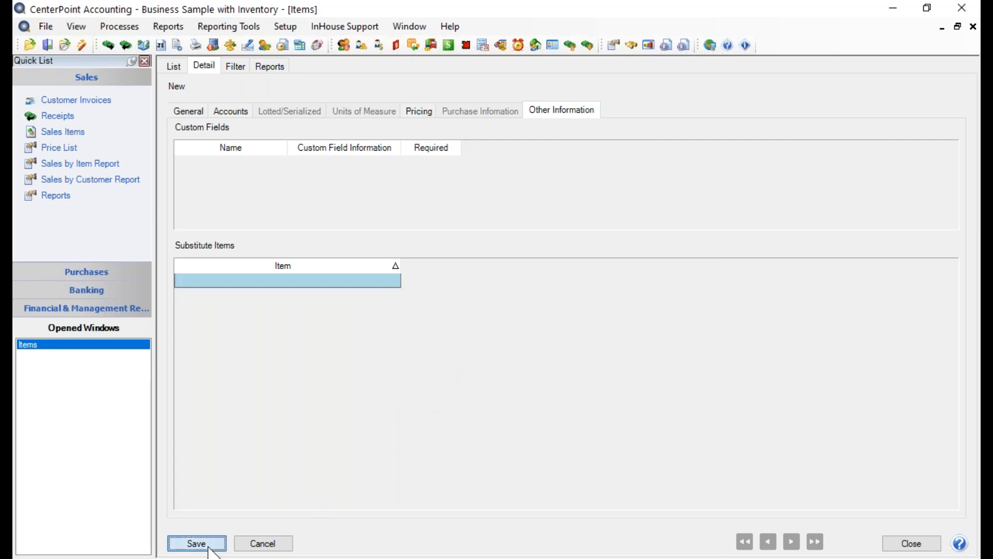